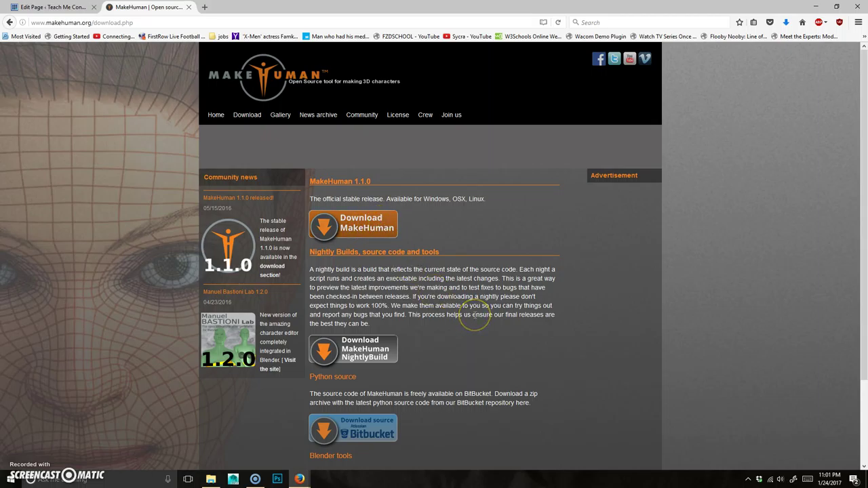
# - Open the download page for the official stable MakeHuman 1.1.0 release
pyautogui.scroll(-3, 475, 318)
pyautogui.scroll(2, 472, 313)
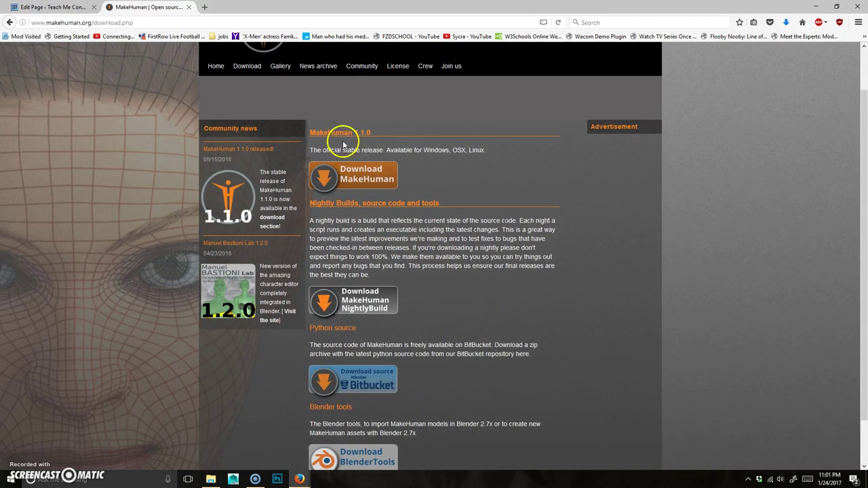
pyautogui.click(355, 174)
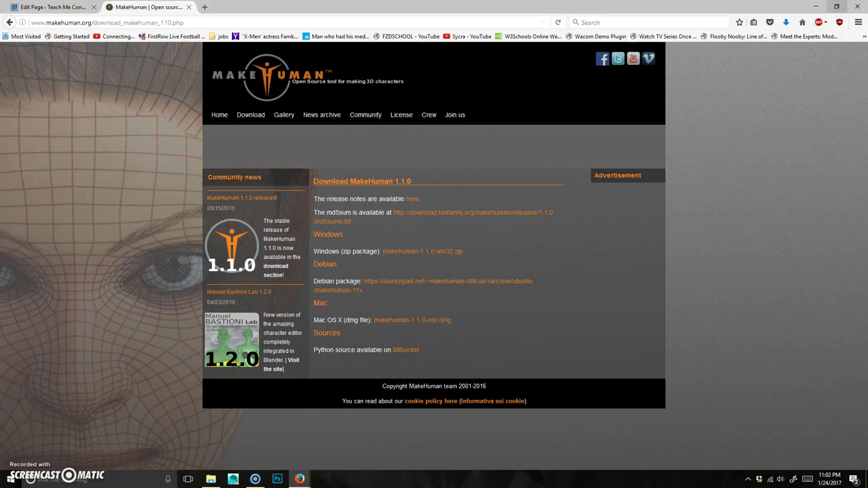
# - Close the download page, minimize the browser and launch the makehuman application from the makehuman-1.1.0-win32 desktop folder
pyautogui.click(188, 7)
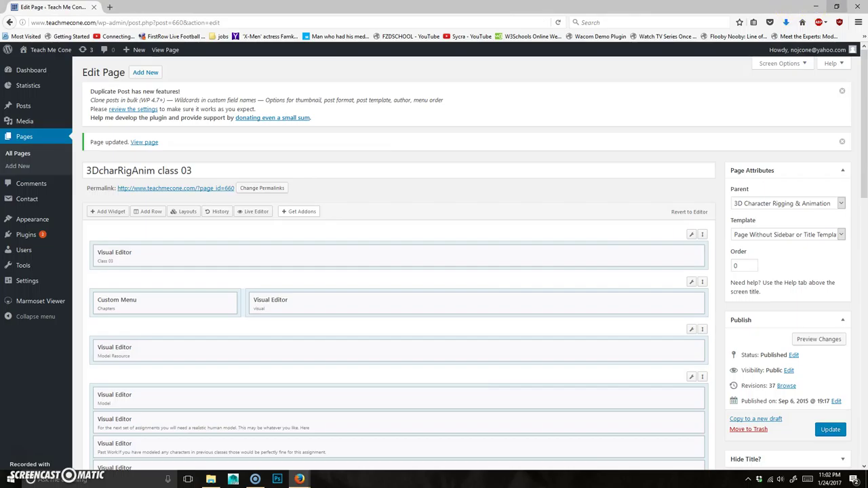
pyautogui.click(835, 6)
pyautogui.click(686, 30)
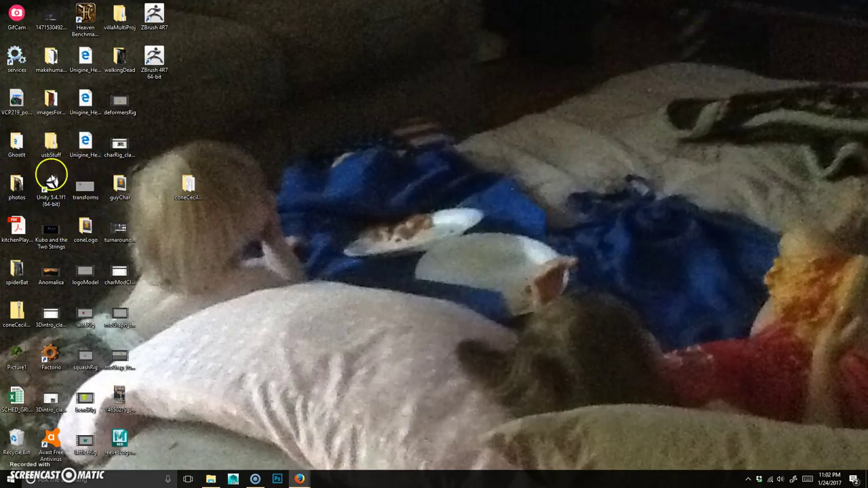
pyautogui.doubleClick(53, 63)
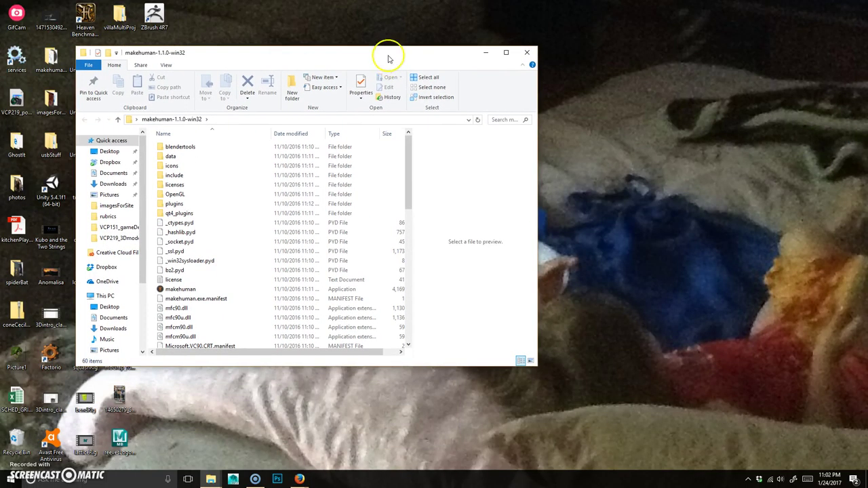
pyautogui.scroll(-2, 217, 284)
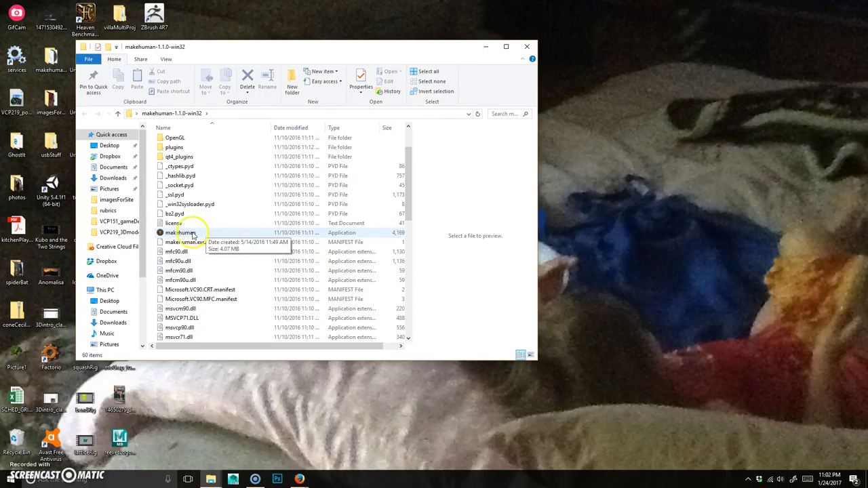
pyautogui.doubleClick(224, 234)
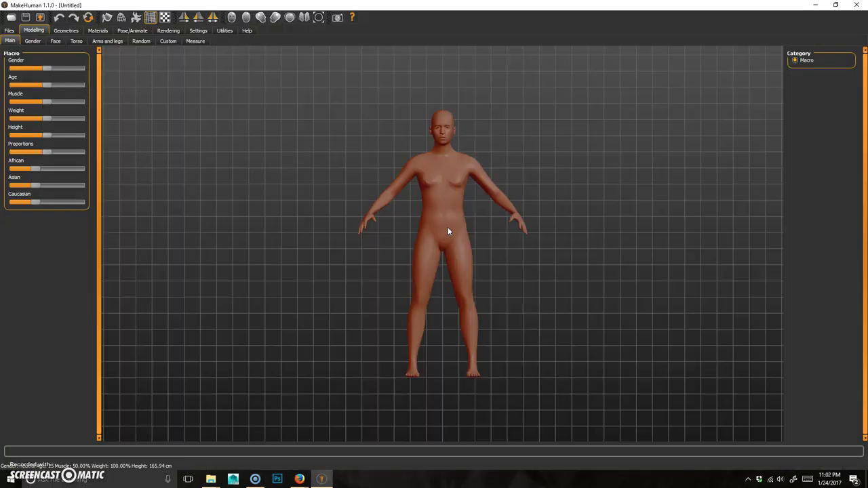
# - Look through the file, settings, utilities, pose, material, geometry and modelling options, ending at the main body modelling controls
pyautogui.click(10, 31)
pyautogui.click(32, 31)
pyautogui.click(199, 30)
pyautogui.click(234, 31)
pyautogui.click(132, 30)
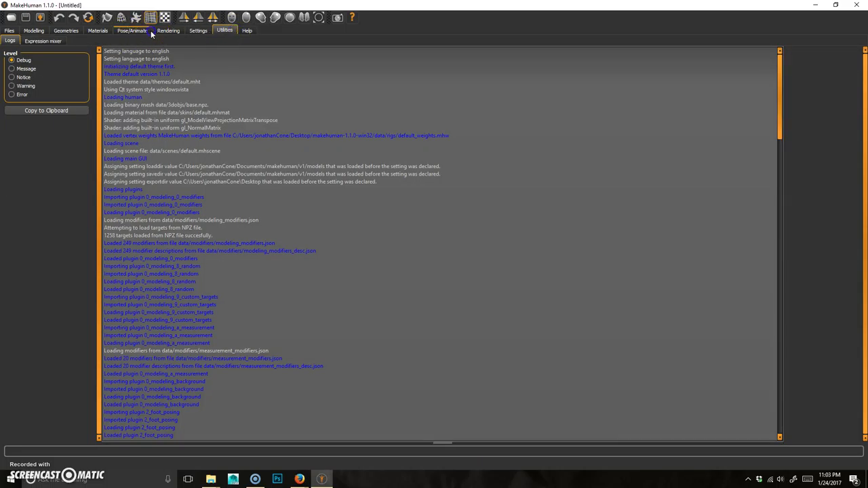
pyautogui.click(96, 31)
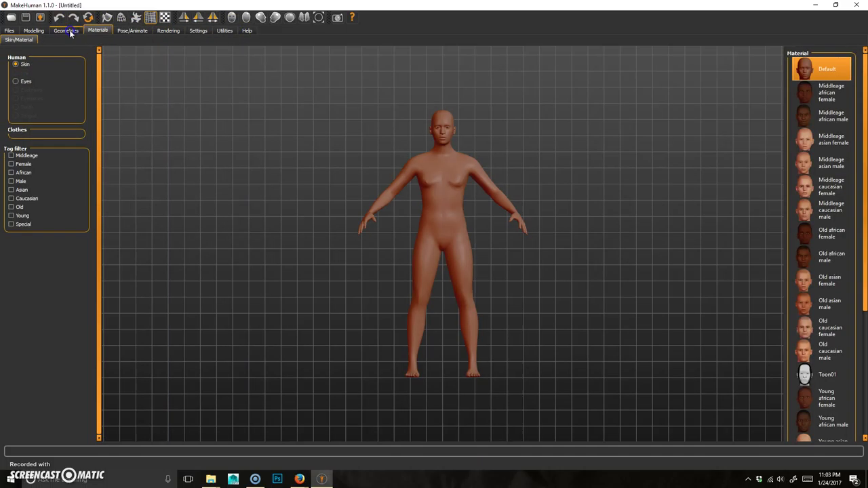
pyautogui.click(67, 31)
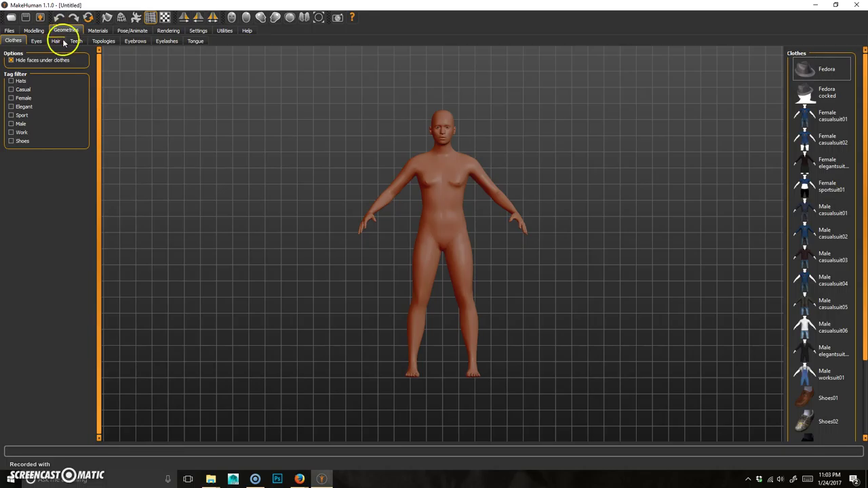
pyautogui.click(36, 31)
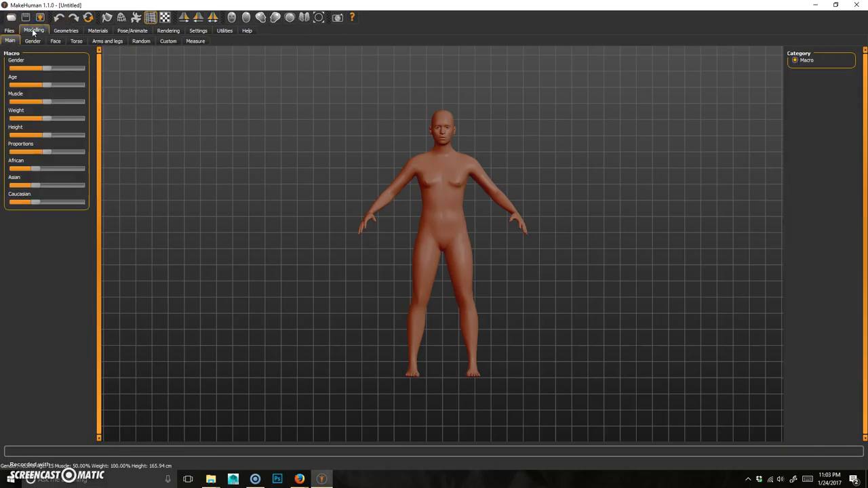
pyautogui.click(163, 42)
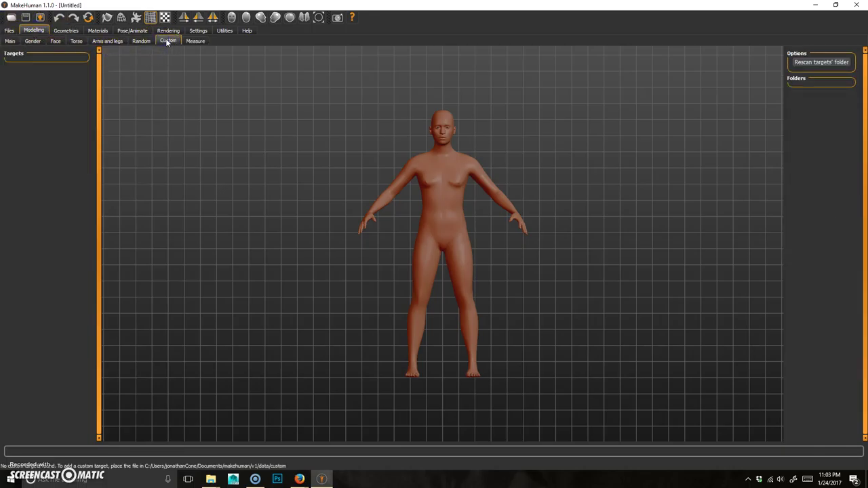
pyautogui.click(195, 41)
pyautogui.click(171, 41)
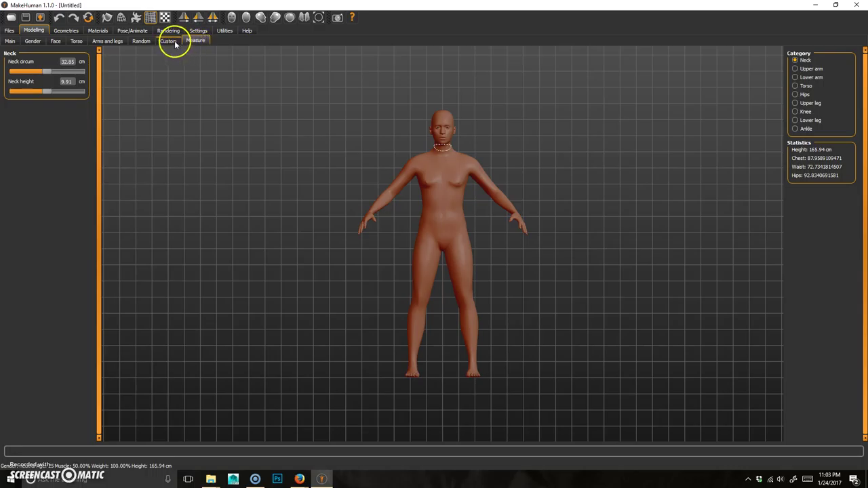
pyautogui.click(12, 42)
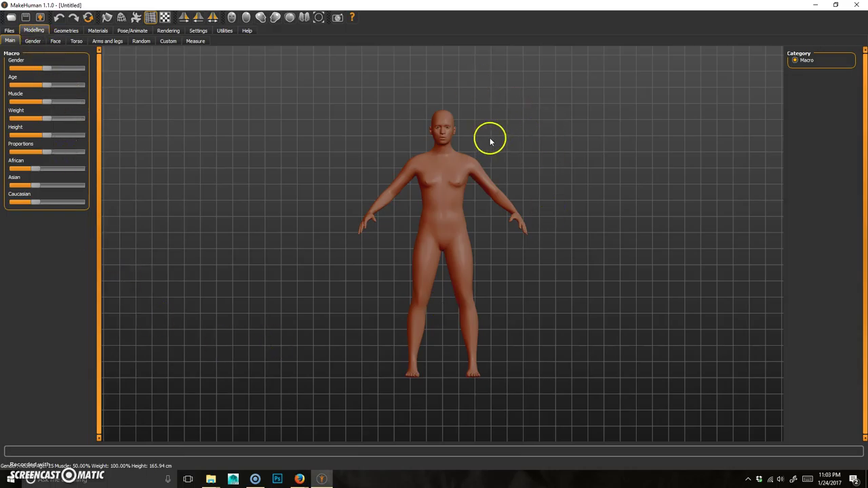
# - Shape the base body to 91.80% male, age 51, muscle 53.10%, weight 116%, height 154.70 cm, higher proportions and mostly Caucasian
pyautogui.moveTo(46, 69); pyautogui.dragTo(60, 85)
pyautogui.click(48, 105)
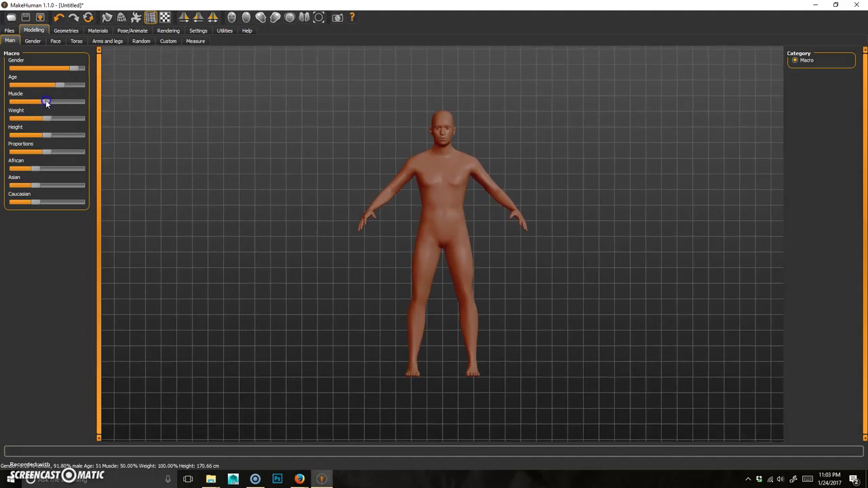
pyautogui.click(47, 122)
pyautogui.moveTo(49, 104); pyautogui.dragTo(31, 173)
pyautogui.click(48, 139)
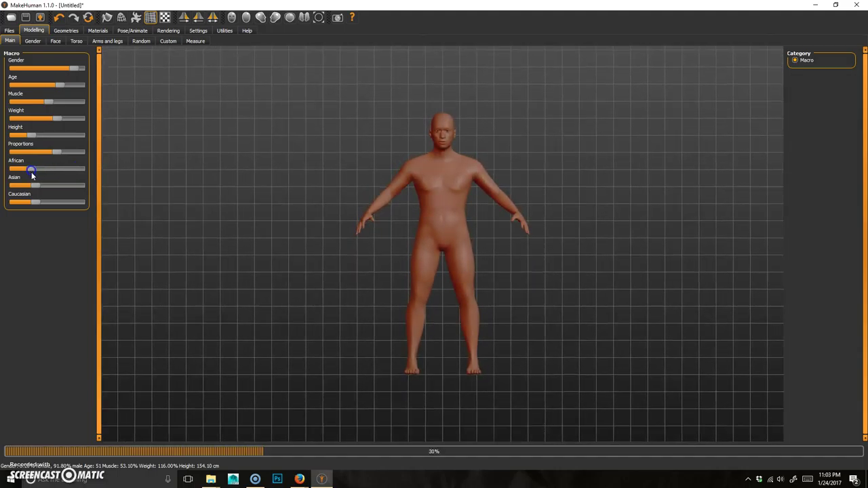
pyautogui.moveTo(36, 202); pyautogui.dragTo(61, 202)
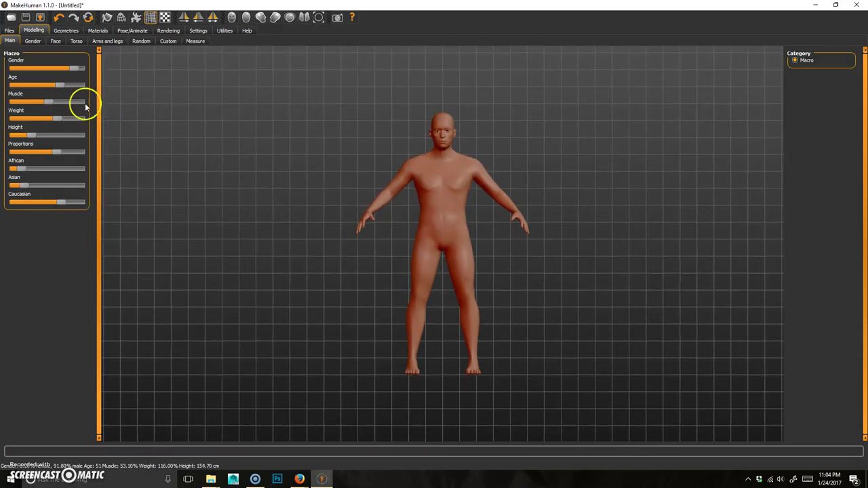
# - Examine the gender-specific modelling options for both the Breast and Genitals categories
pyautogui.click(30, 42)
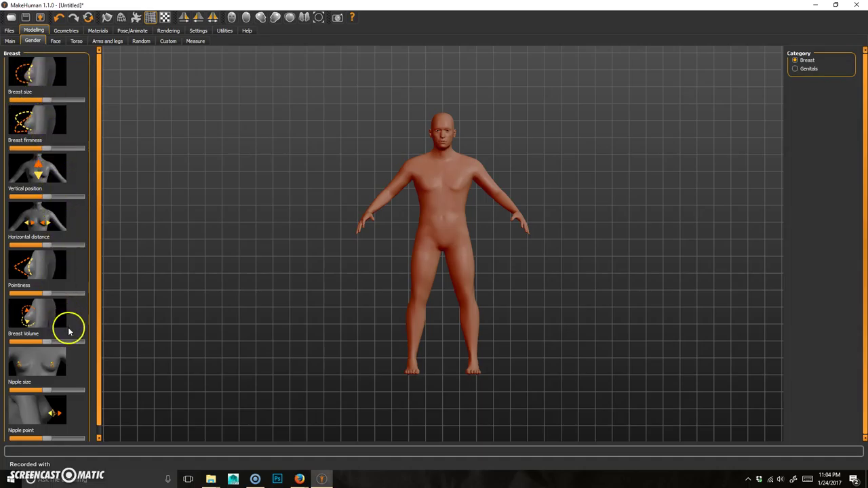
pyautogui.moveTo(101, 415); pyautogui.dragTo(97, 276)
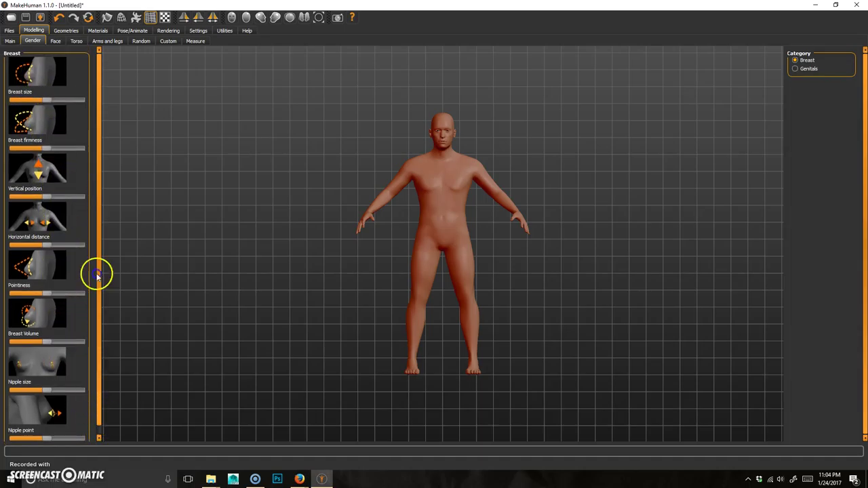
pyautogui.click(9, 41)
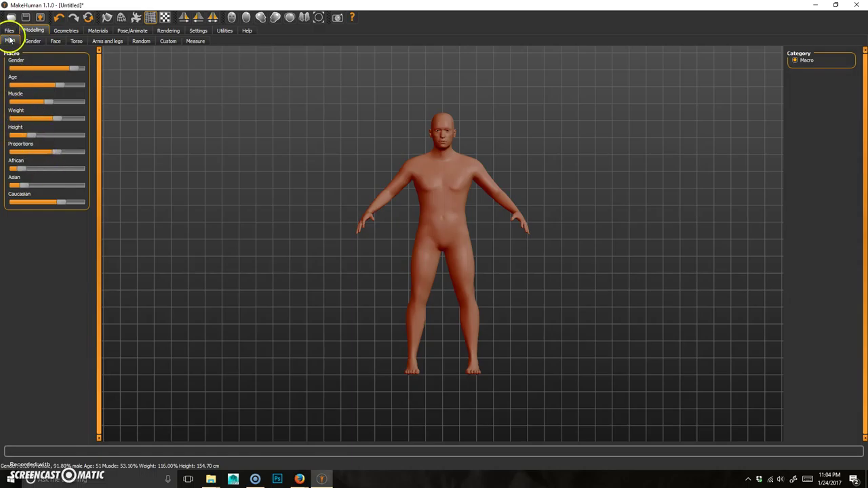
pyautogui.click(34, 38)
pyautogui.moveTo(99, 104); pyautogui.dragTo(101, 114)
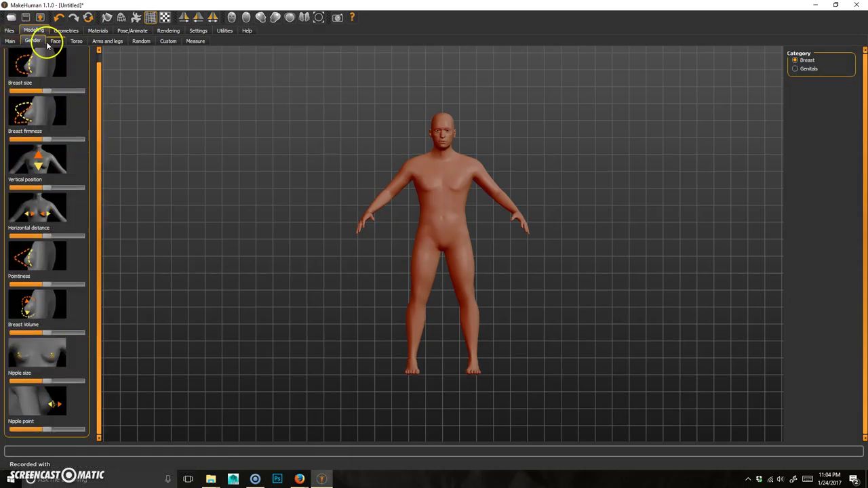
pyautogui.click(807, 70)
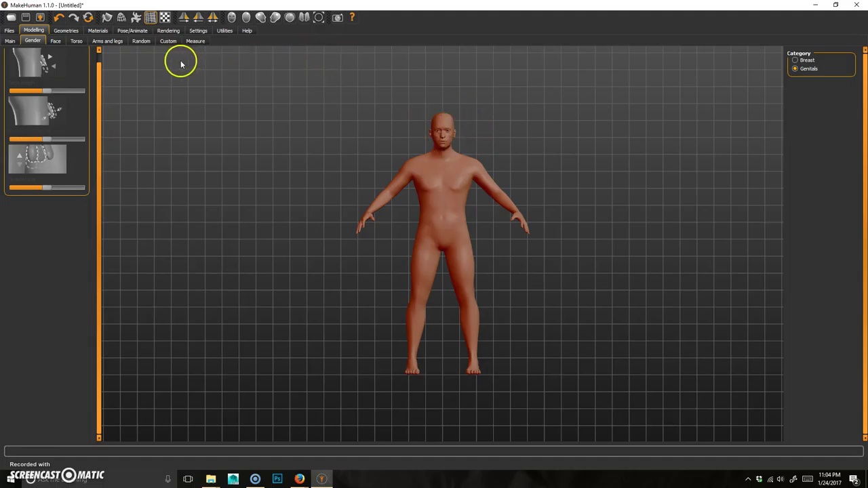
# - Examine the face, torso, arms and legs, random, custom and measure modelling options
pyautogui.click(56, 41)
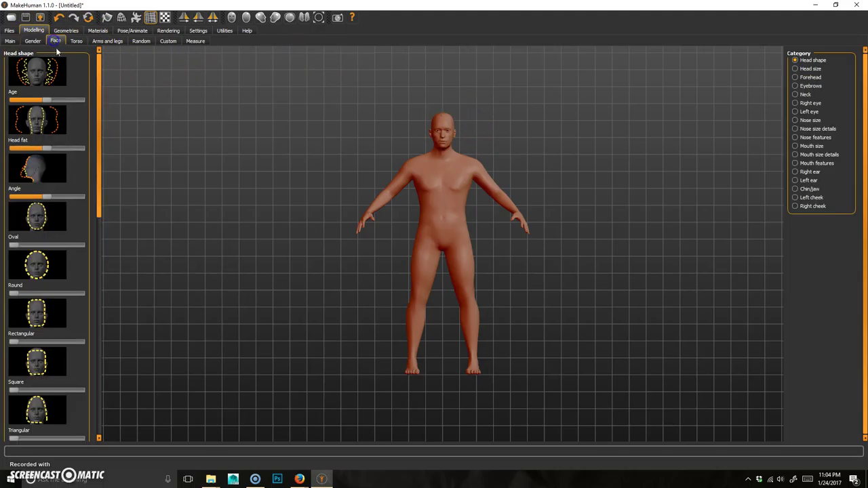
pyautogui.scroll(-3, 470, 201)
pyautogui.scroll(4, 461, 202)
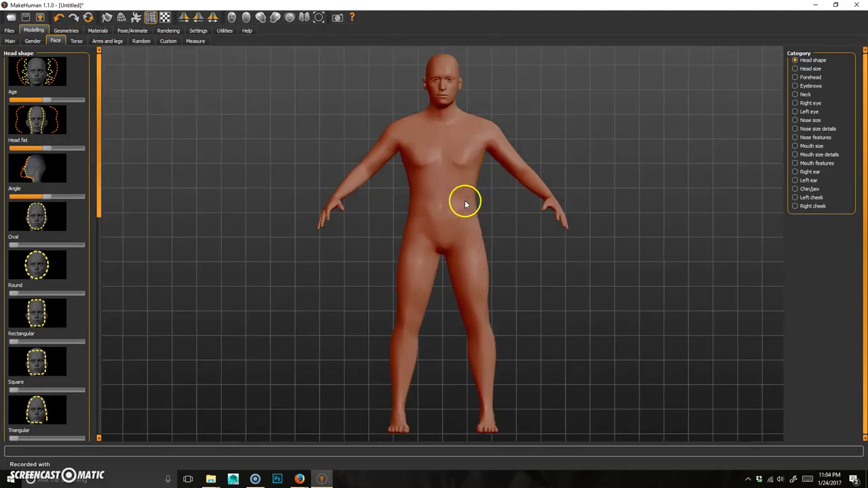
pyautogui.click(74, 41)
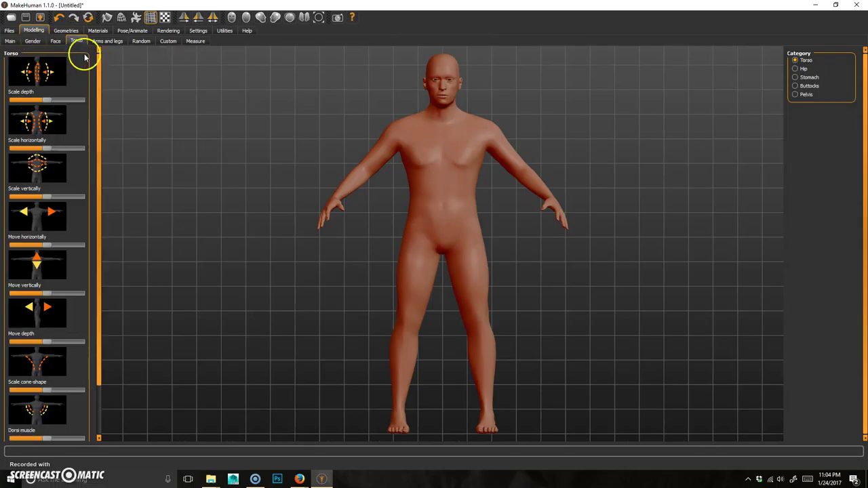
pyautogui.click(101, 42)
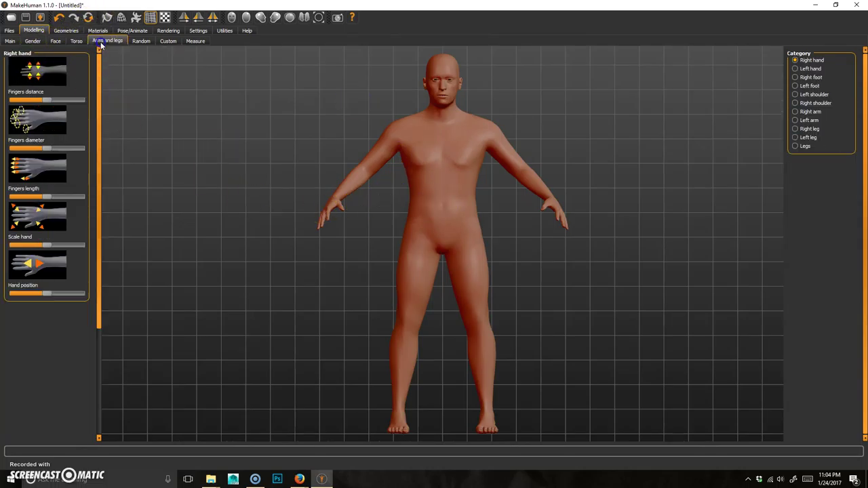
pyautogui.click(139, 41)
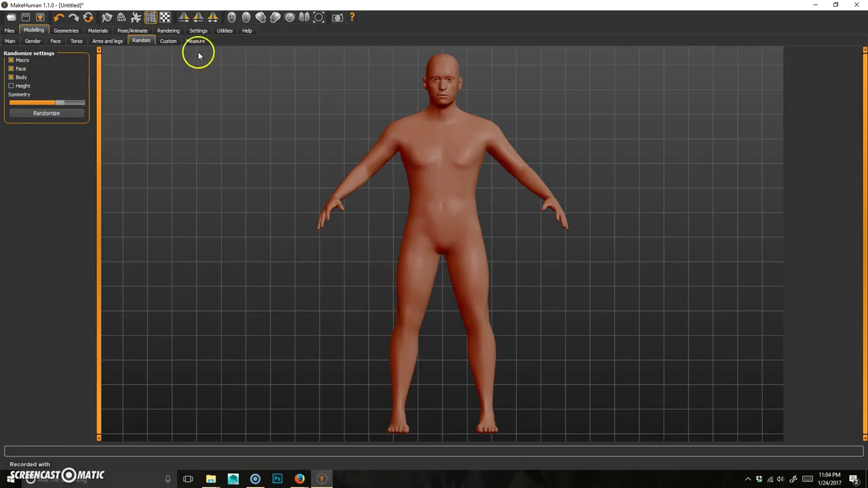
pyautogui.click(168, 41)
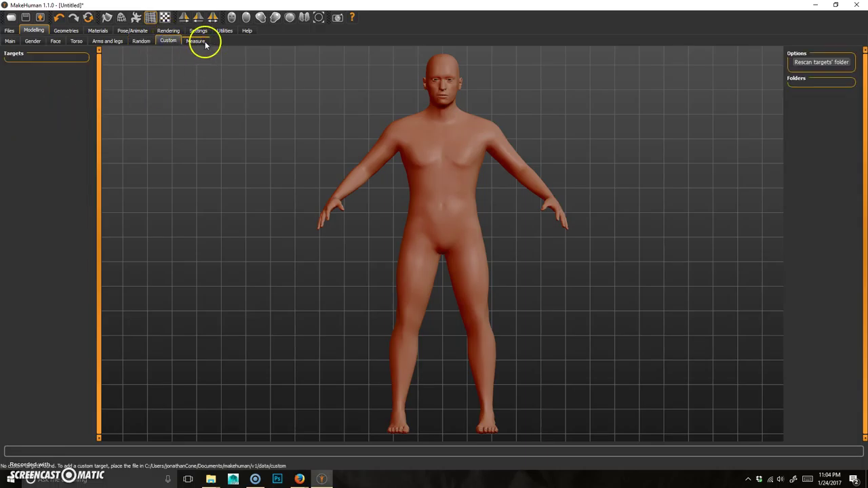
pyautogui.click(198, 41)
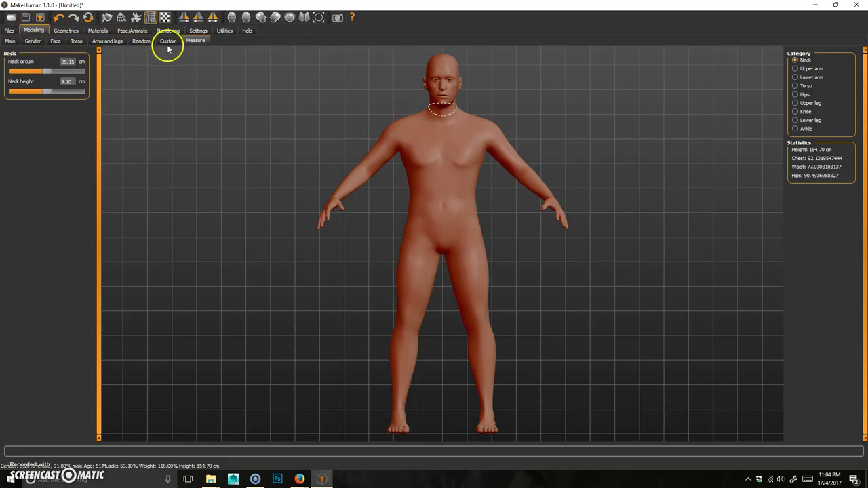
# - Browse the clothes geometries, try the Male casualsuit01 outfit on the figure and take it off again
pyautogui.click(78, 32)
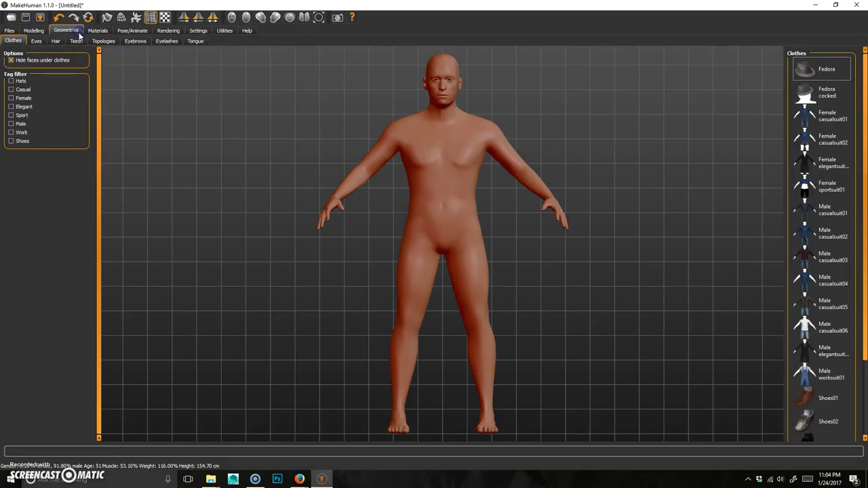
pyautogui.click(10, 82)
pyautogui.click(11, 82)
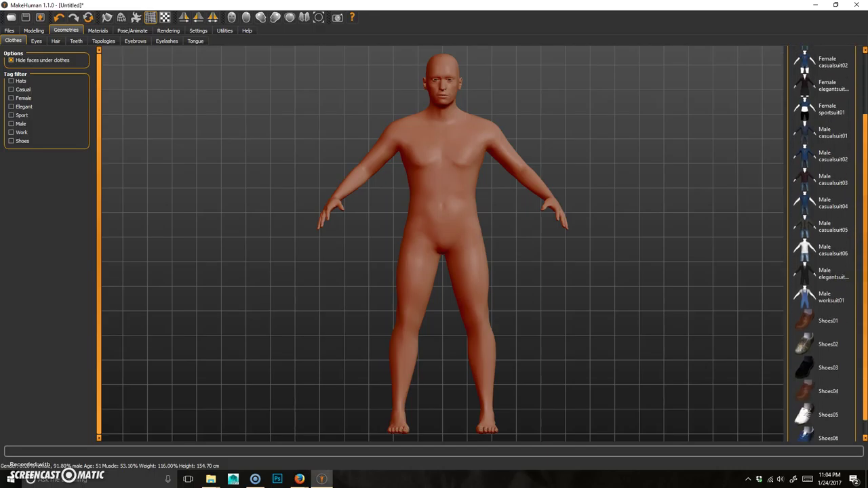
pyautogui.click(843, 237)
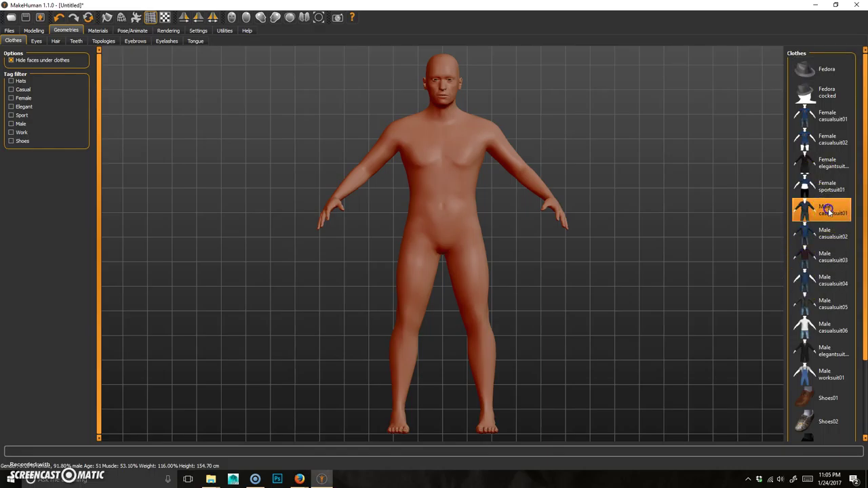
pyautogui.click(806, 210)
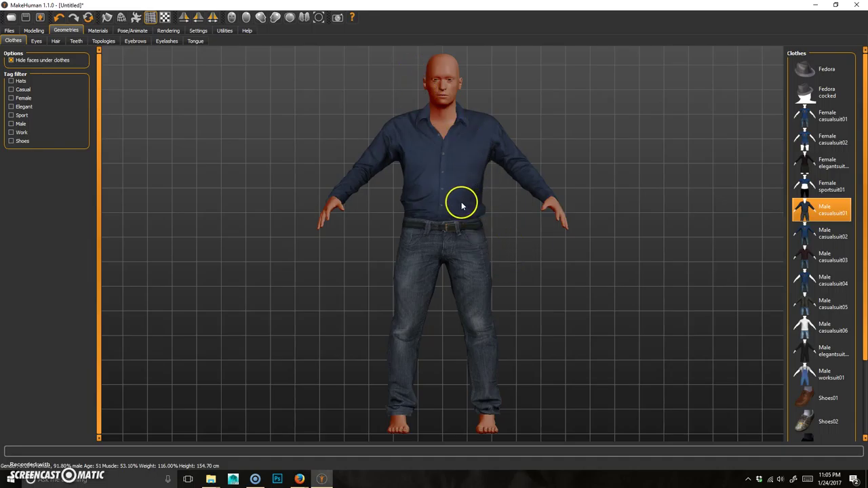
pyautogui.click(840, 212)
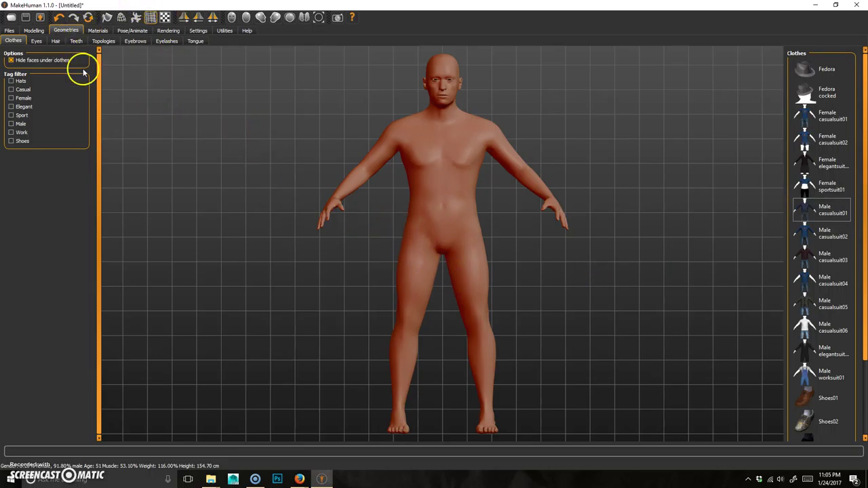
# - Look through the topology, tongue, eyelash and eyebrow geometry options, returning to the topologies
pyautogui.click(110, 42)
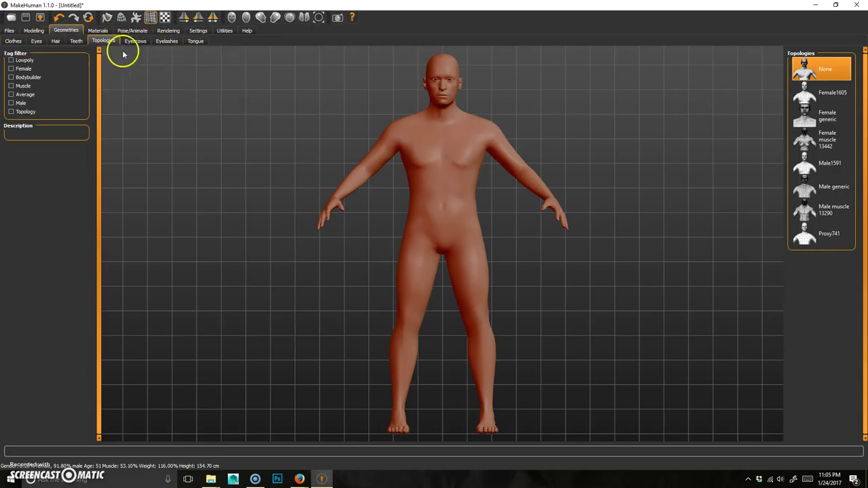
pyautogui.click(190, 43)
pyautogui.click(163, 43)
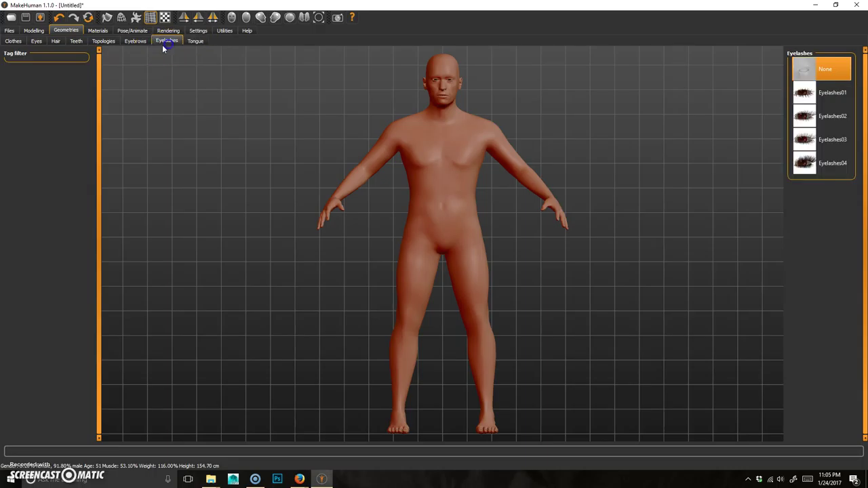
pyautogui.click(138, 43)
pyautogui.click(111, 39)
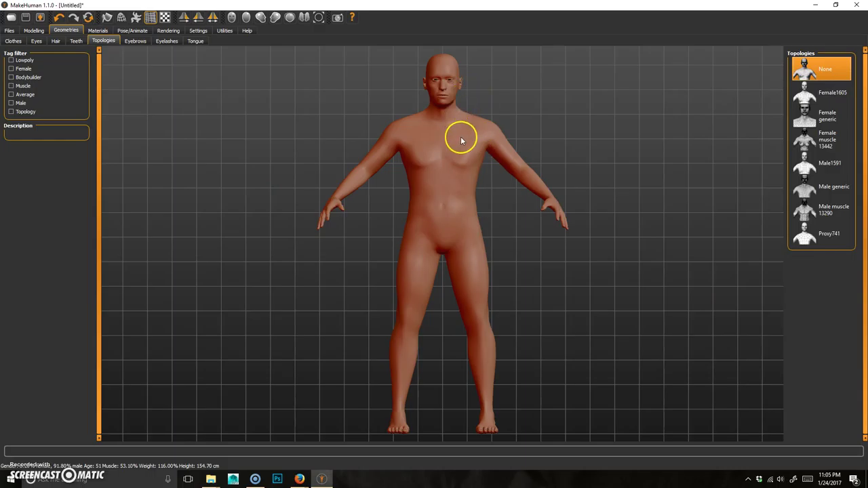
# - Display the figure as a wireframe and try the Female1605, Female generic, Female muscle 13442, None and Male generic topologies
pyautogui.click(121, 18)
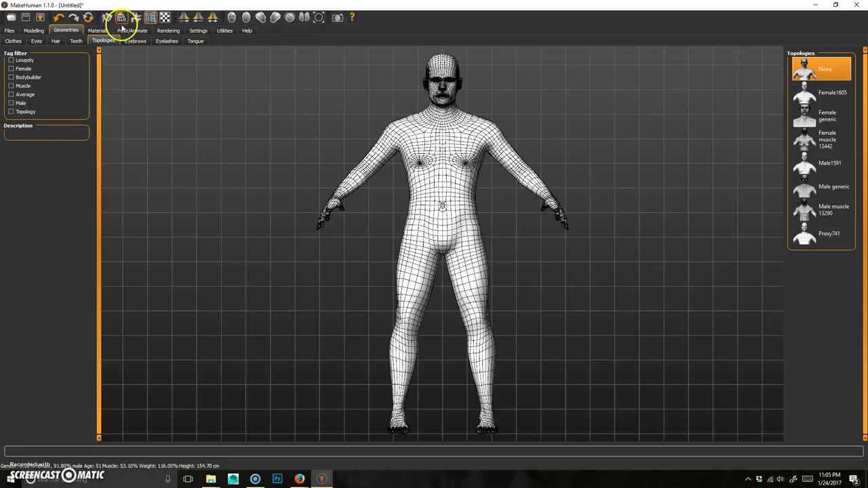
pyautogui.click(813, 98)
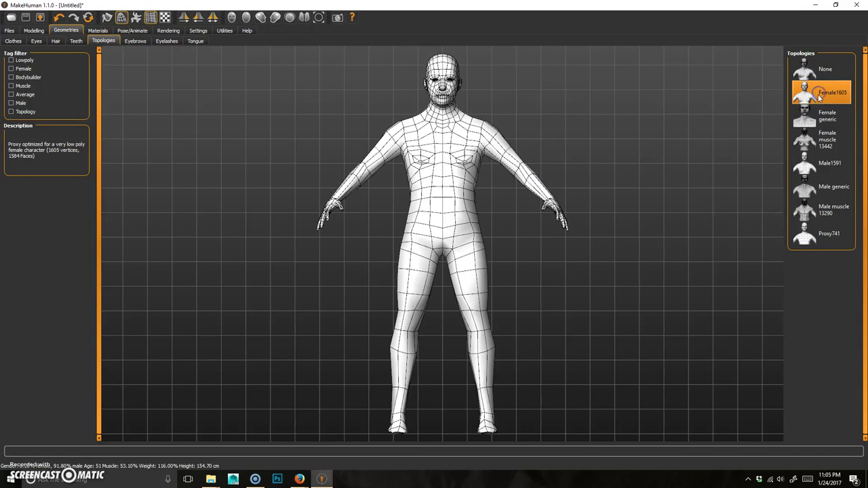
pyautogui.click(824, 120)
pyautogui.click(829, 148)
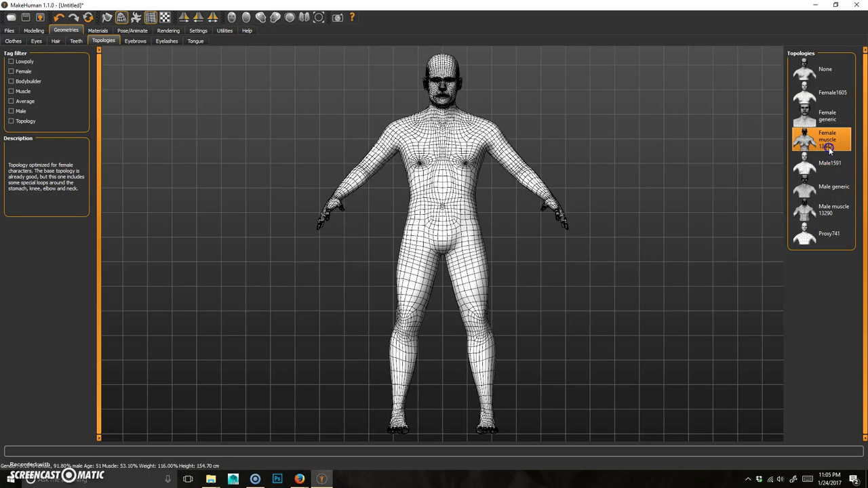
pyautogui.click(833, 175)
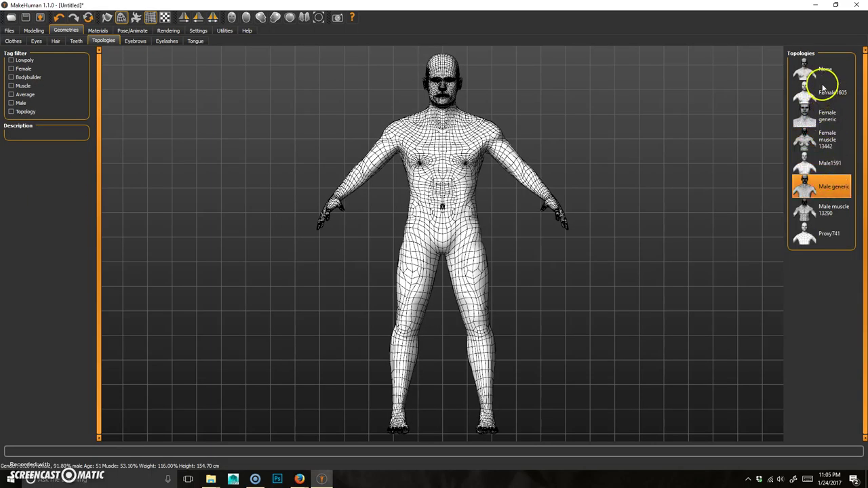
pyautogui.click(822, 73)
pyautogui.click(831, 192)
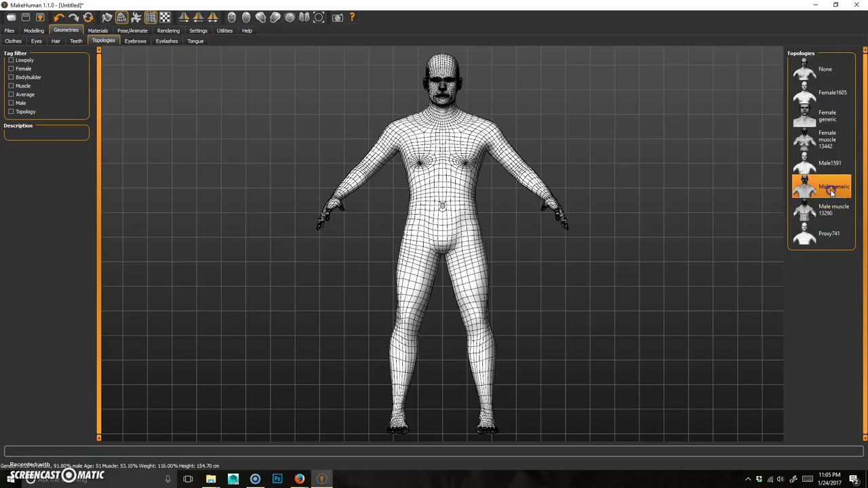
# - Inspect the Male generic wireframe from the side, then try the Proxy741 and Male muscle 13290 topologies
pyautogui.moveTo(658, 248); pyautogui.dragTo(610, 249)
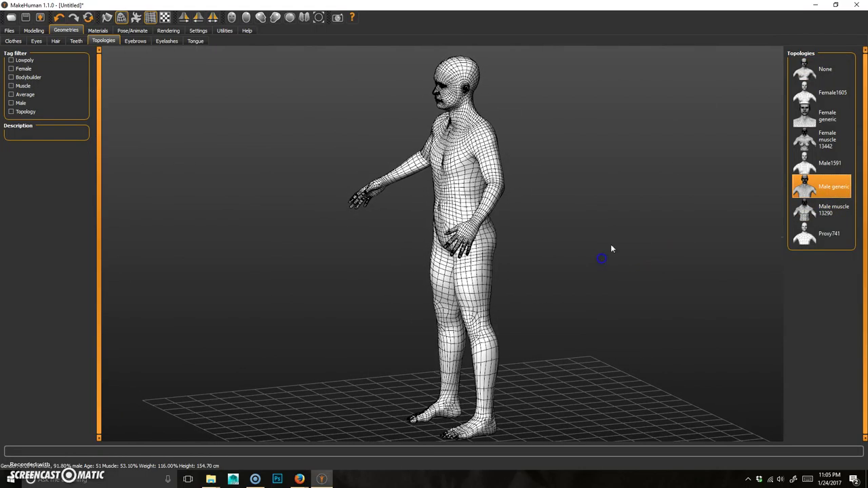
pyautogui.moveTo(562, 227); pyautogui.dragTo(608, 226)
pyautogui.click(826, 210)
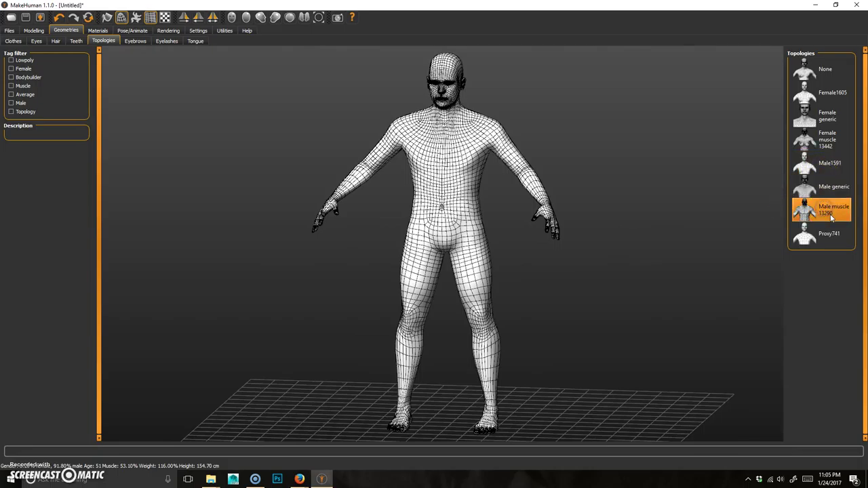
pyautogui.click(825, 238)
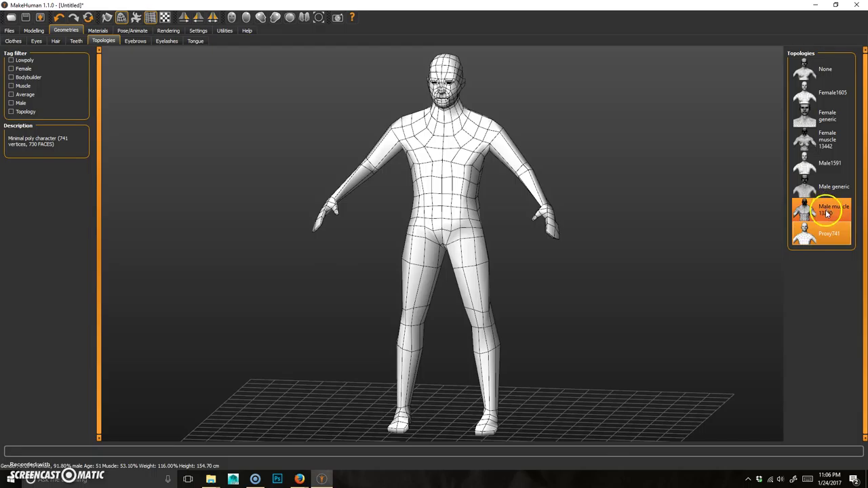
pyautogui.click(833, 237)
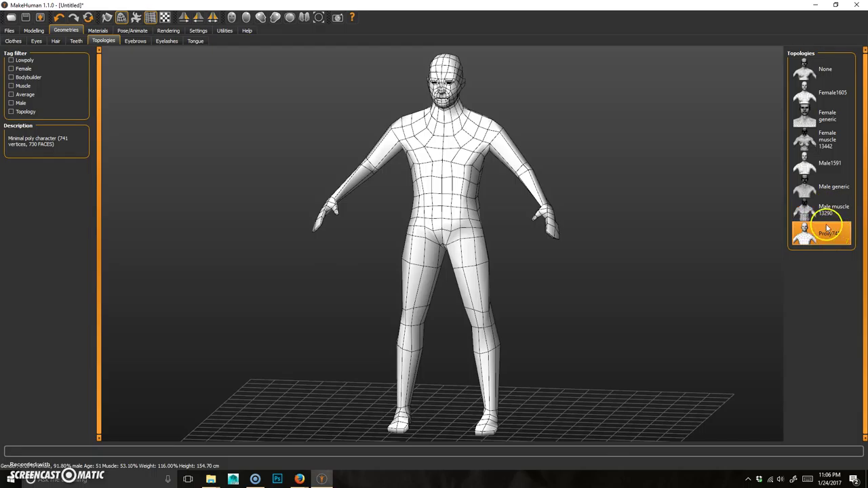
pyautogui.click(830, 214)
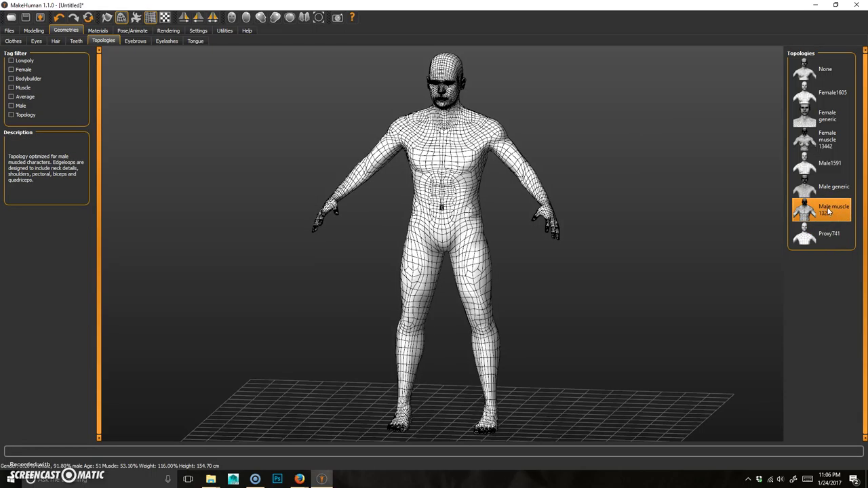
# - Try the Male1591 and the three female topologies on the figure, then set the topology back to None
pyautogui.click(822, 169)
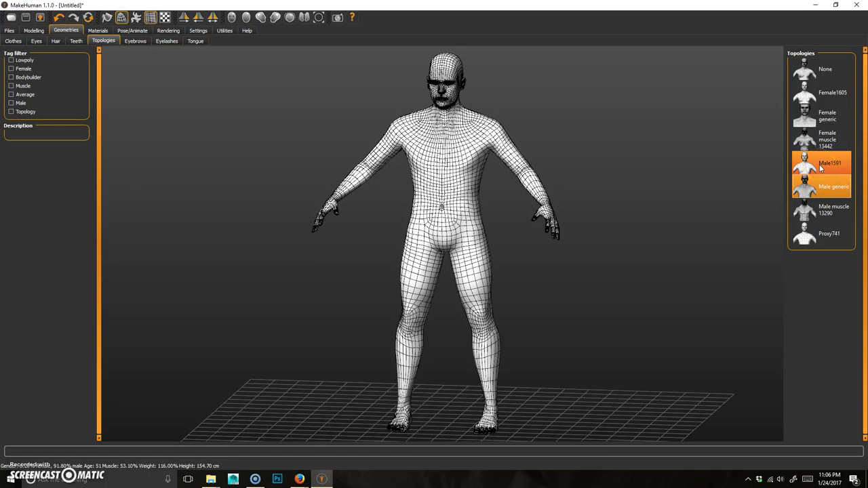
pyautogui.click(832, 144)
pyautogui.click(815, 156)
pyautogui.click(820, 133)
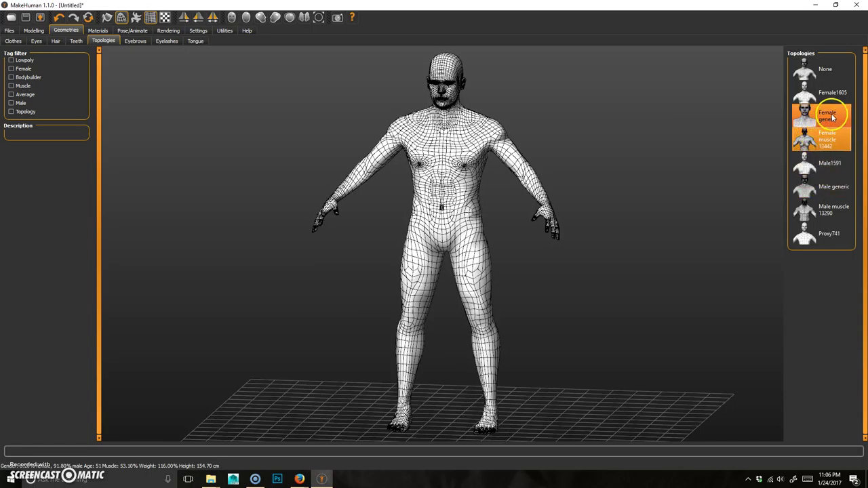
pyautogui.click(832, 117)
pyautogui.click(820, 101)
pyautogui.click(824, 67)
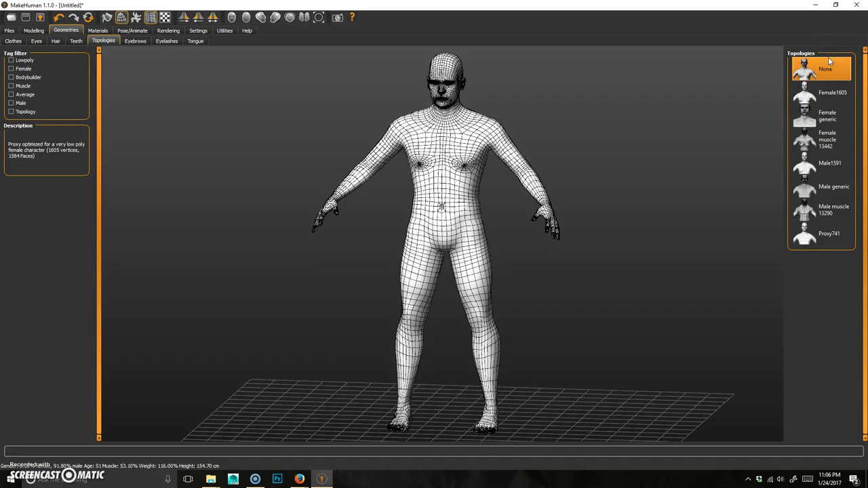
# - Compare the base mesh with the low-poly Female1605 and Male1591 topologies from an angled view, ending on None
pyautogui.moveTo(607, 255); pyautogui.dragTo(569, 293)
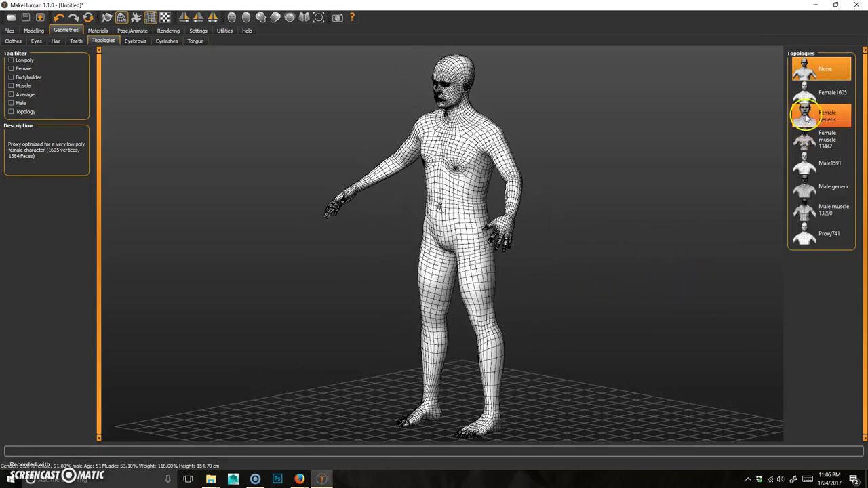
pyautogui.click(822, 94)
pyautogui.click(837, 155)
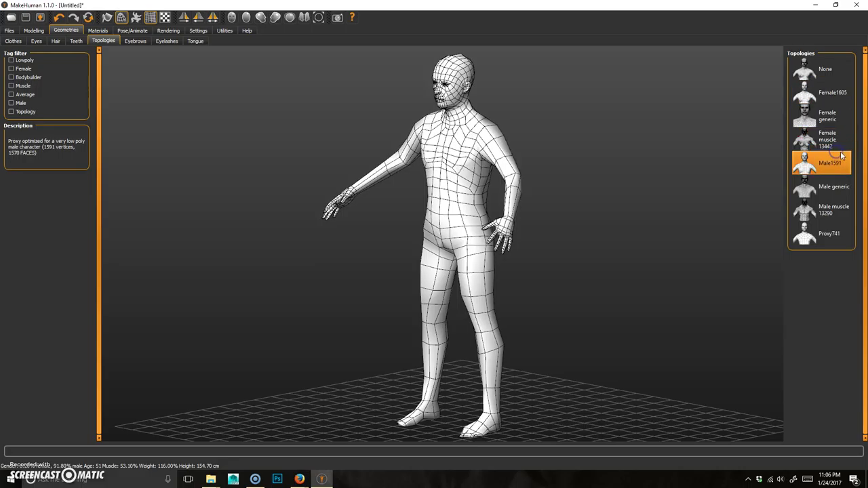
pyautogui.moveTo(614, 268)
pyautogui.mouseDown()
pyautogui.moveTo(654, 261)
pyautogui.moveTo(600, 276)
pyautogui.mouseUp()
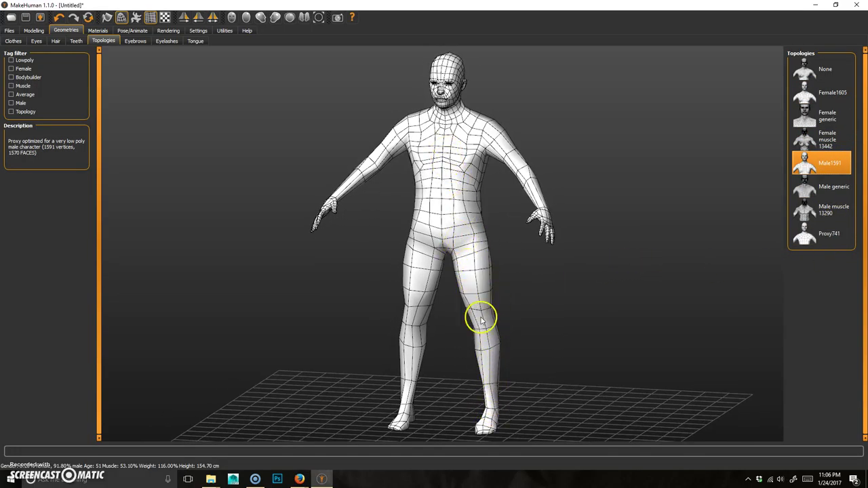
pyautogui.click(831, 93)
pyautogui.click(830, 68)
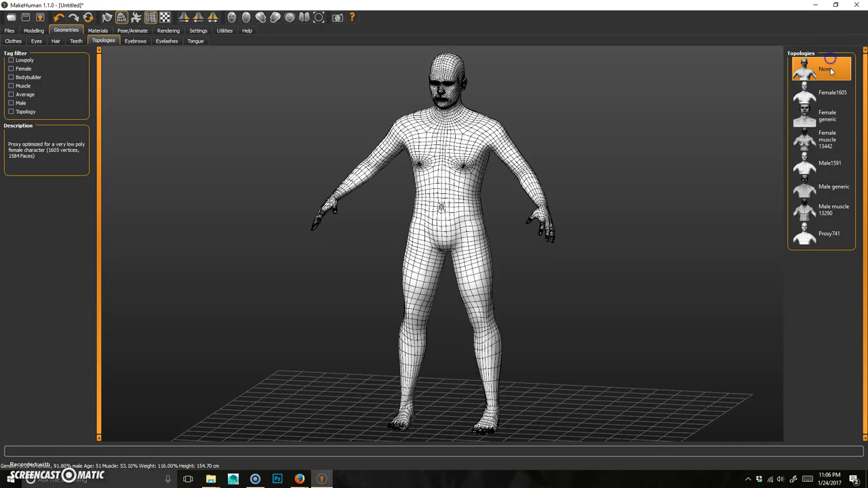
# - Compare the Female1605 and Female generic topologies with the base mesh, restore None and inspect the figure
pyautogui.click(831, 93)
pyautogui.click(832, 71)
pyautogui.click(835, 117)
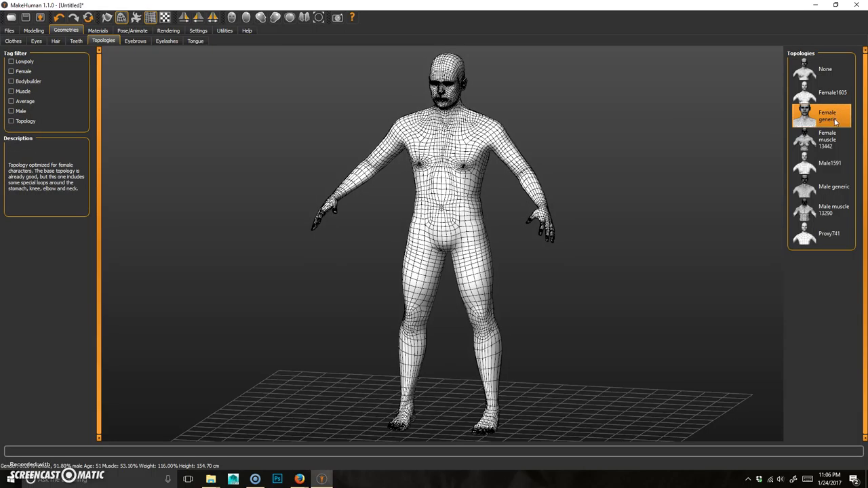
pyautogui.click(833, 69)
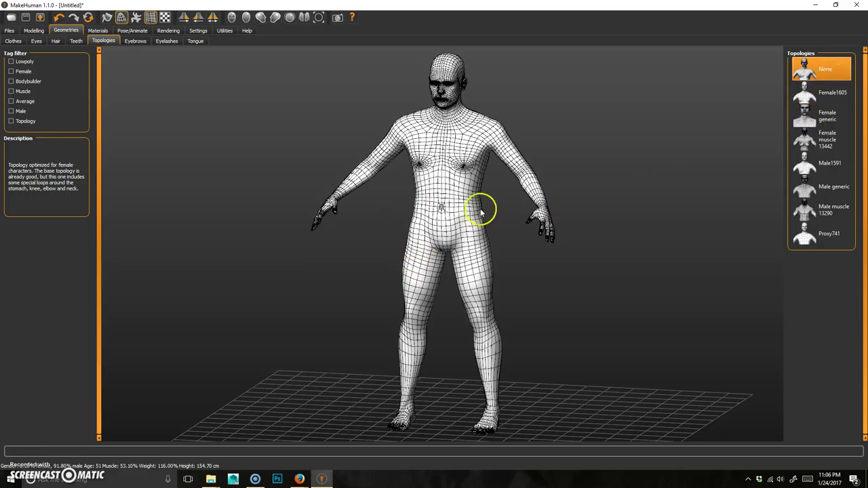
pyautogui.moveTo(452, 288); pyautogui.dragTo(364, 274)
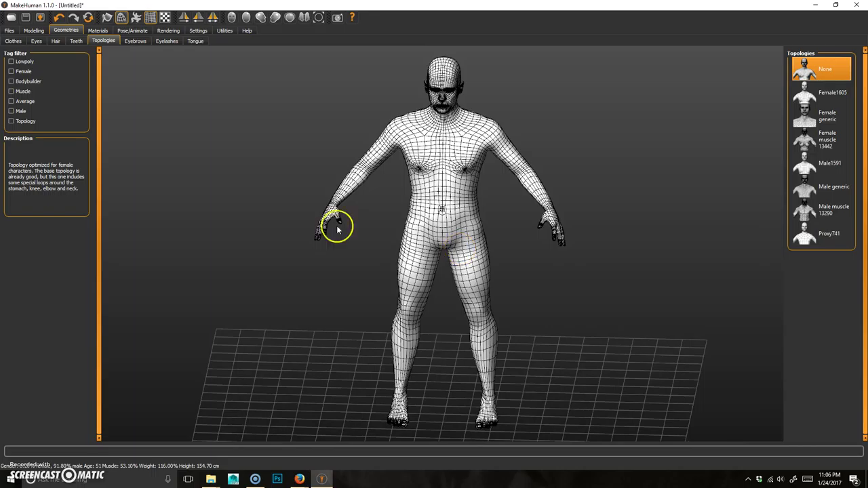
# - Open the skin materials, switch the figure from wireframe back to solid display and browse the available skins
pyautogui.click(99, 32)
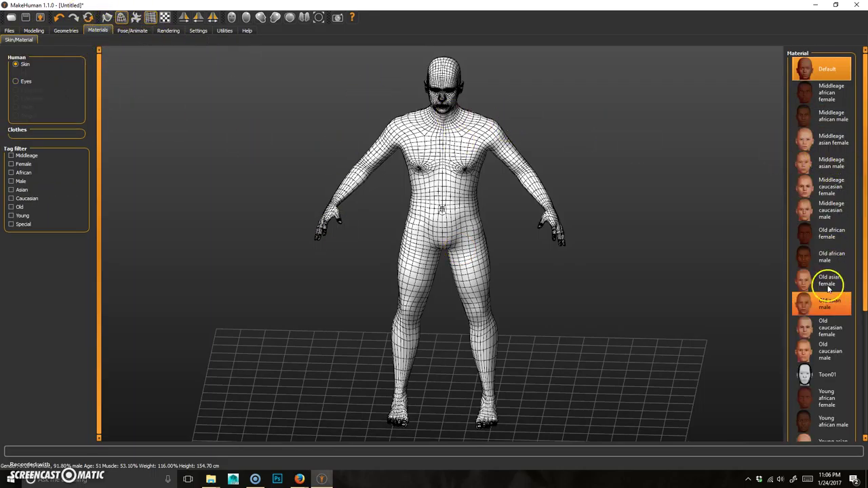
pyautogui.click(121, 18)
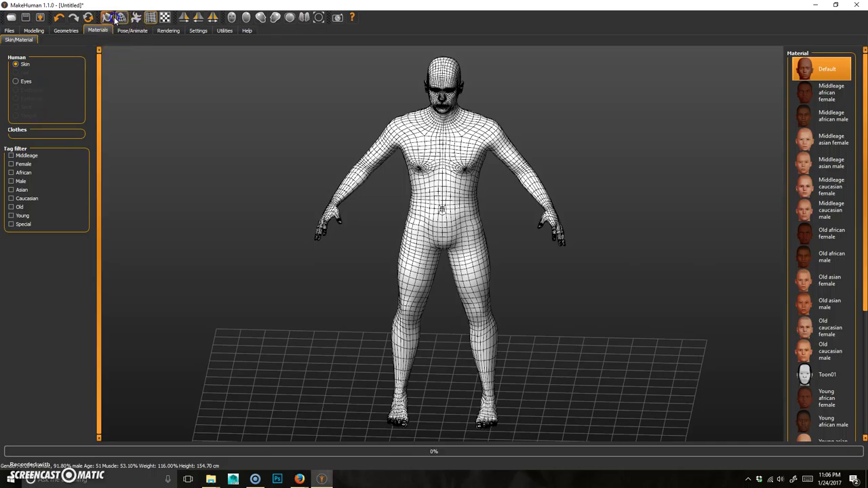
pyautogui.click(122, 18)
pyautogui.click(121, 18)
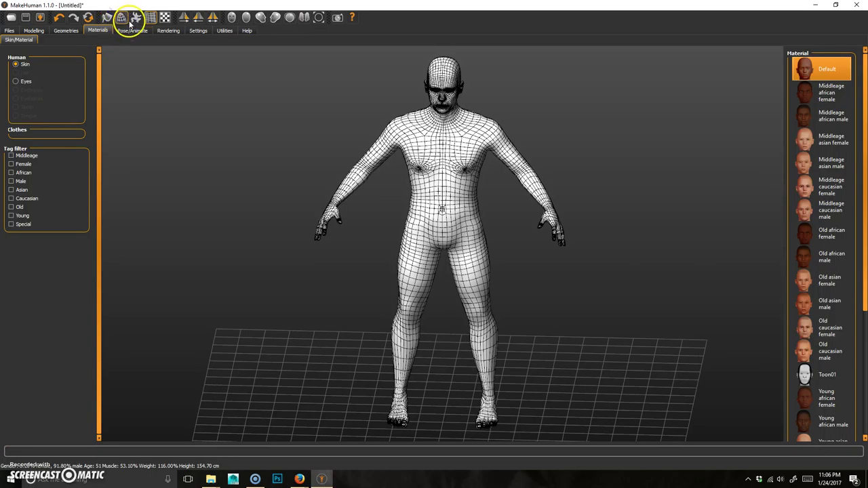
pyautogui.click(121, 17)
pyautogui.click(106, 19)
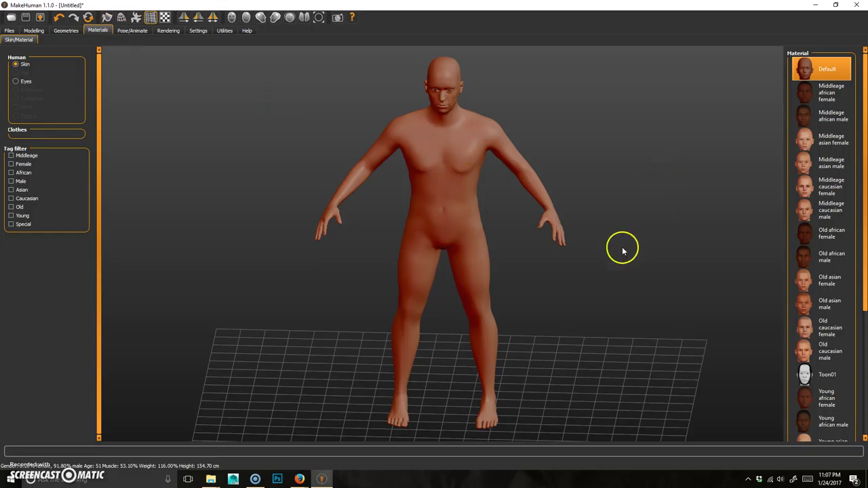
pyautogui.click(121, 17)
pyautogui.click(121, 18)
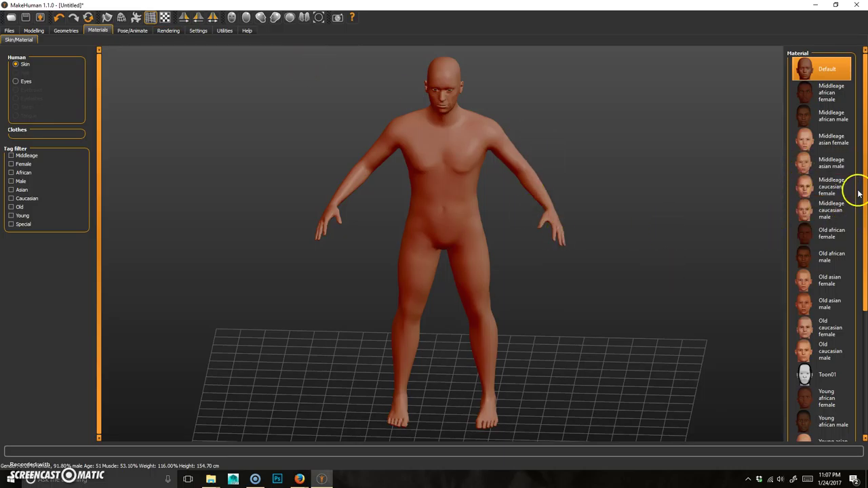
pyautogui.scroll(-5, 858, 194)
pyautogui.scroll(5, 847, 232)
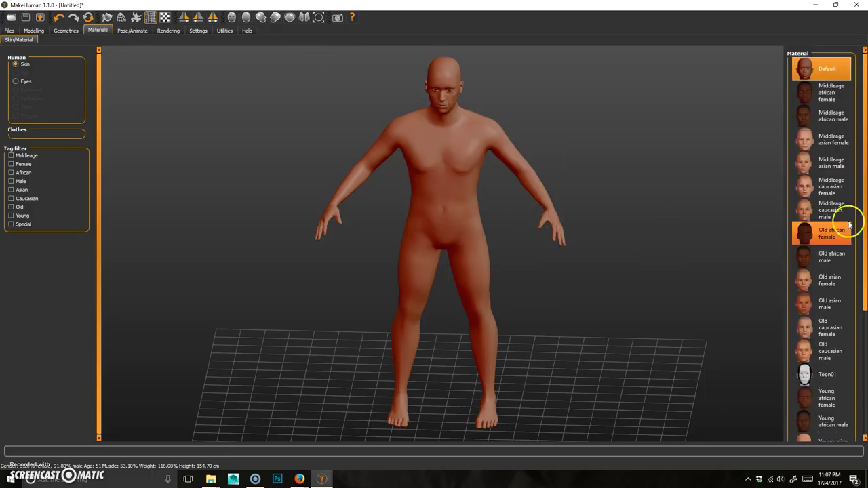
# - Look through the pose and animation, rendering, general settings and utilities sections
pyautogui.click(133, 30)
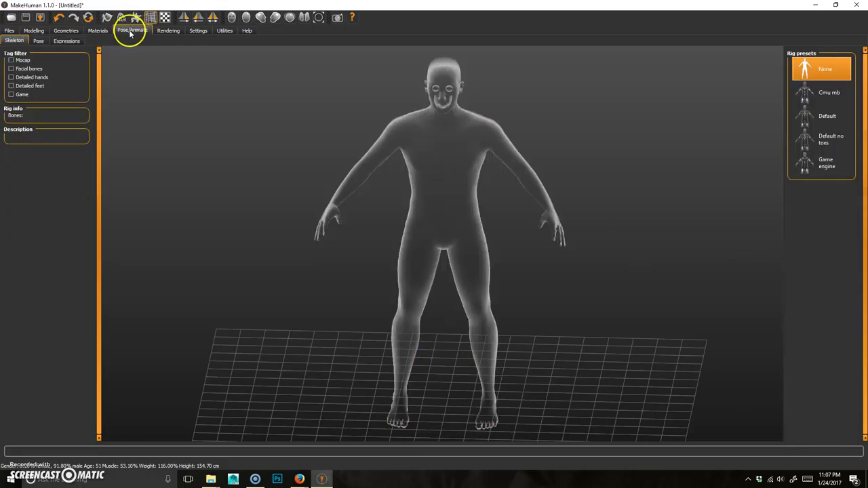
pyautogui.click(170, 32)
pyautogui.click(195, 31)
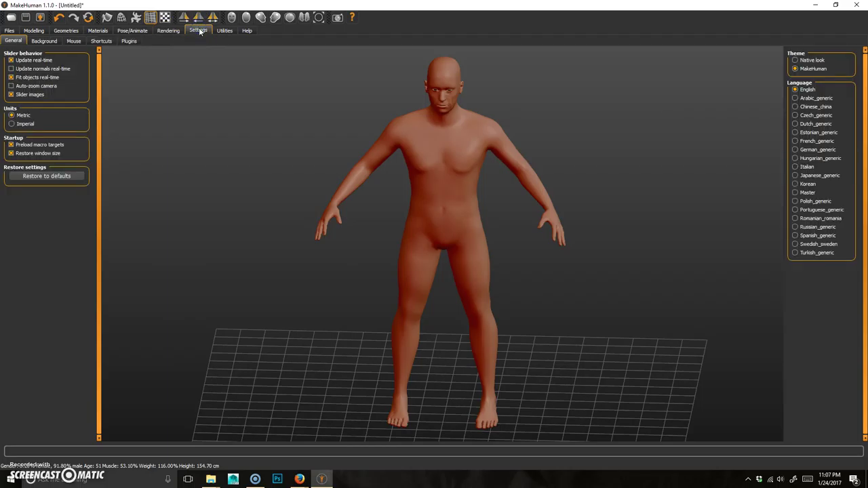
pyautogui.click(216, 31)
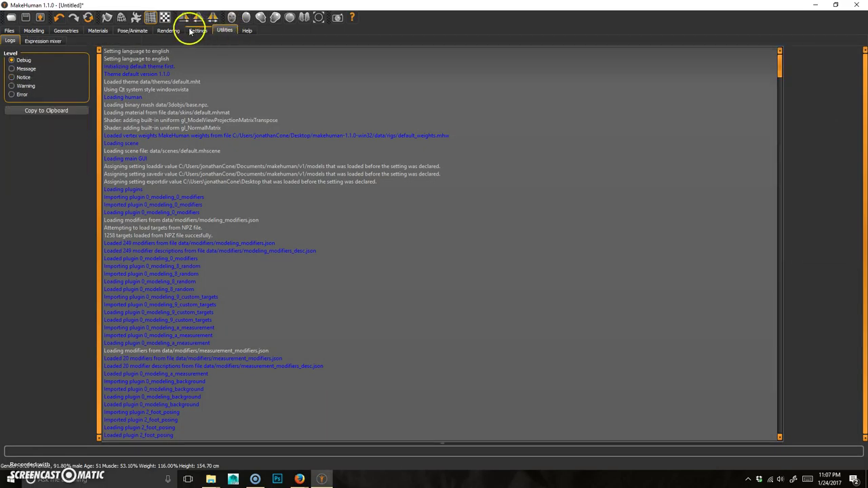
pyautogui.click(197, 30)
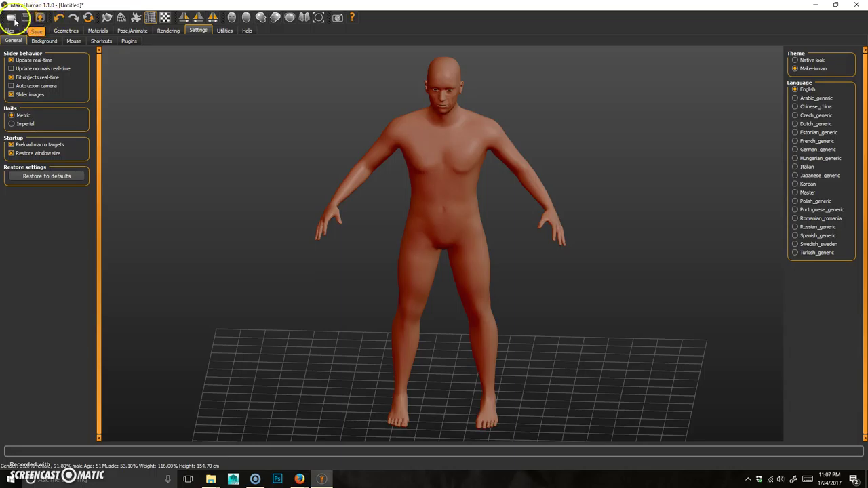
# - Open the export options and set the mesh format to Filmbox (fbx)
pyautogui.click(40, 17)
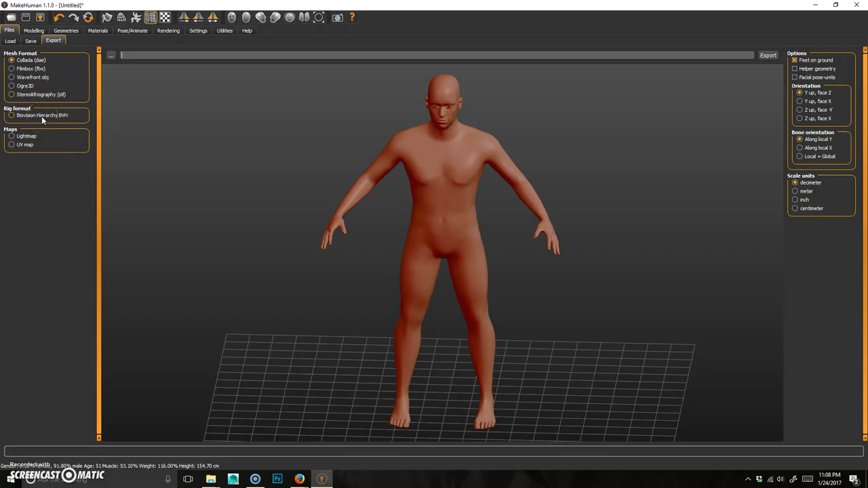
pyautogui.click(74, 117)
pyautogui.click(30, 69)
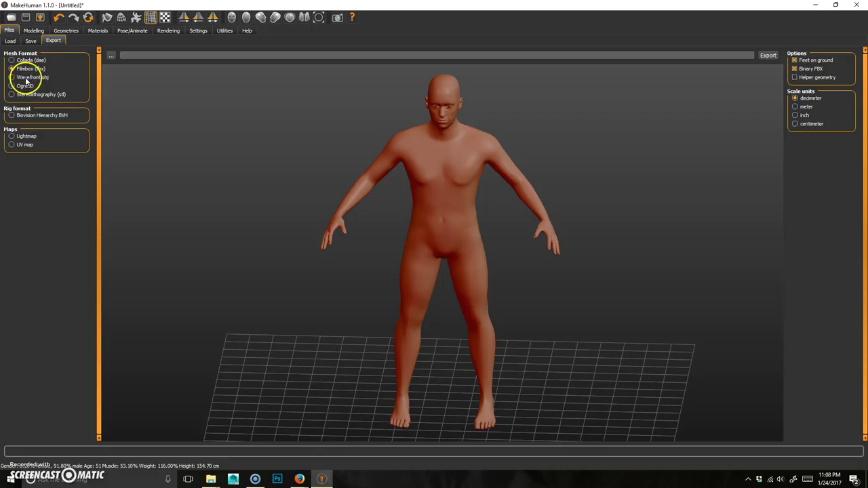
# - Set the mesh format to Wavefront obj and export the figure to the Desktop as Dude.obj
pyautogui.click(32, 78)
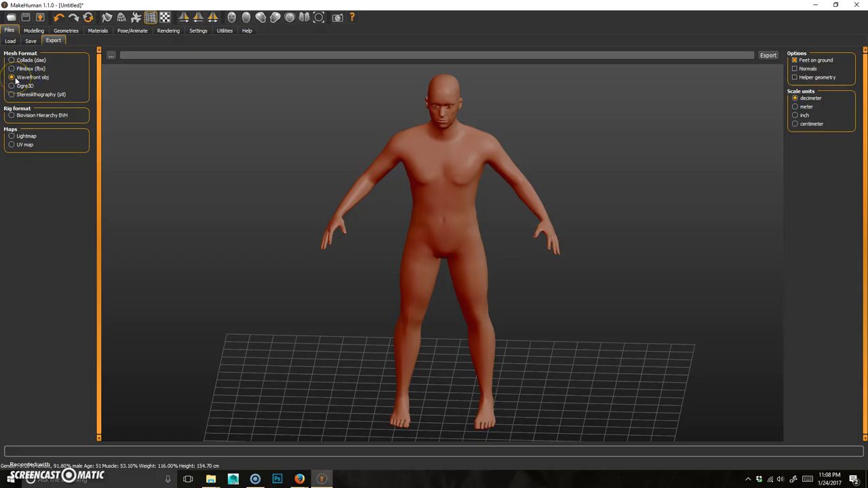
pyautogui.click(20, 79)
pyautogui.click(111, 55)
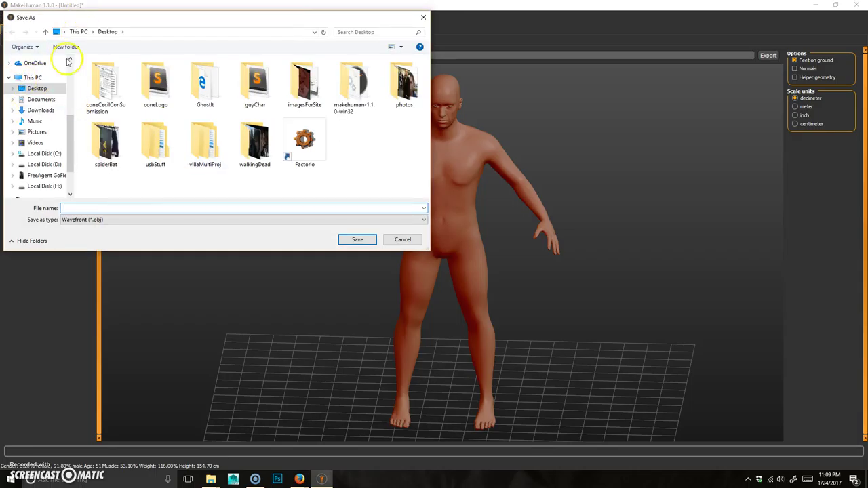
pyautogui.click(115, 209)
pyautogui.click(357, 240)
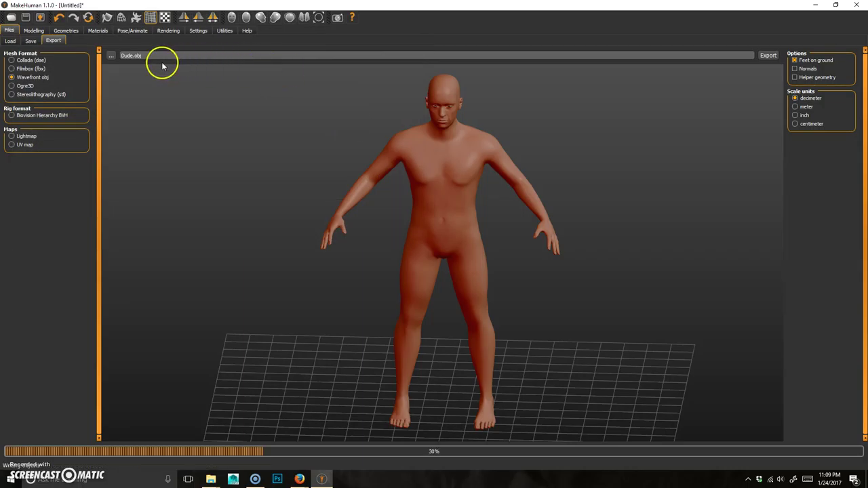
pyautogui.click(777, 56)
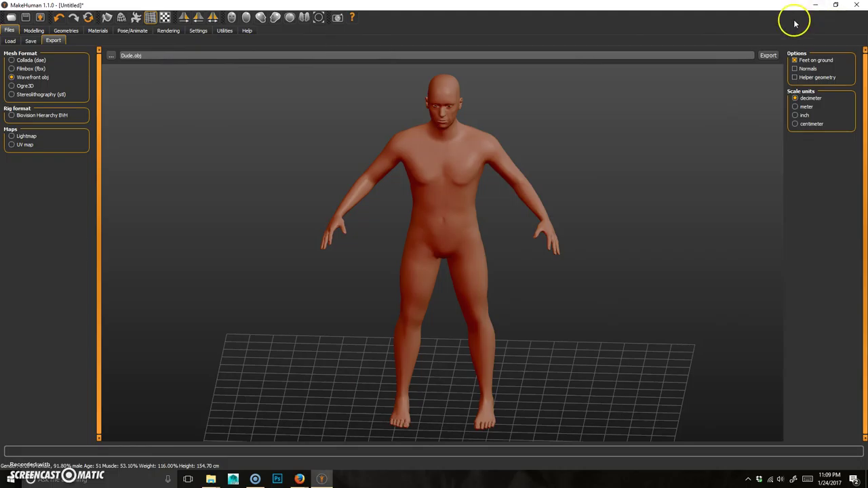
# - Switch to Maya and look through the Plug-in Manager list for the OBJ and FBX plug-ins' load settings
pyautogui.click(232, 476)
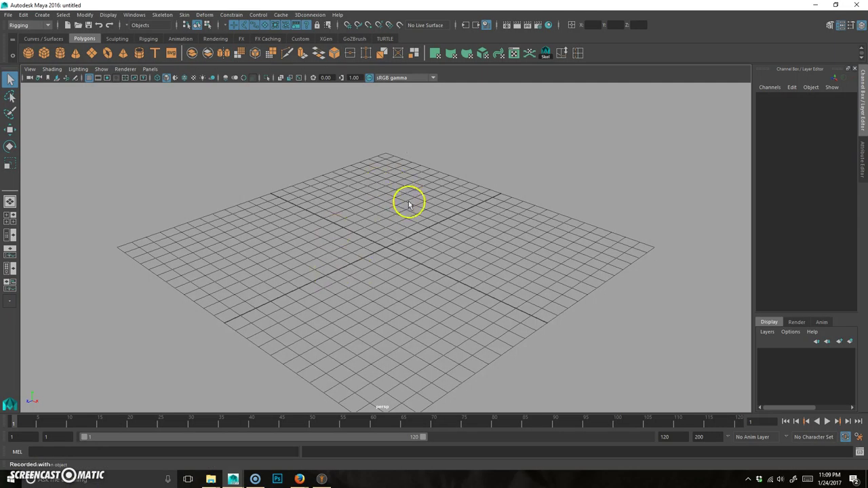
pyautogui.scroll(-4, 409, 205)
pyautogui.keyDown('alt'); pyautogui.moveTo(409, 201); pyautogui.dragTo(474, 211, button='middle'); pyautogui.keyUp('alt')
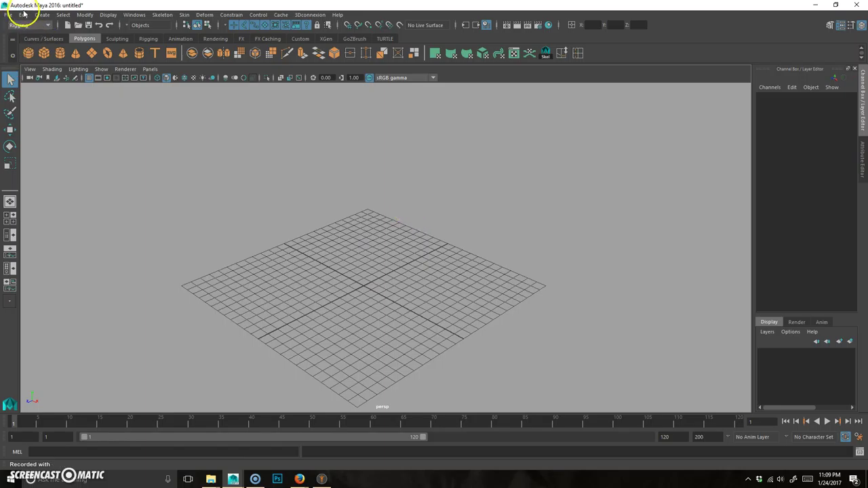
pyautogui.click(135, 14)
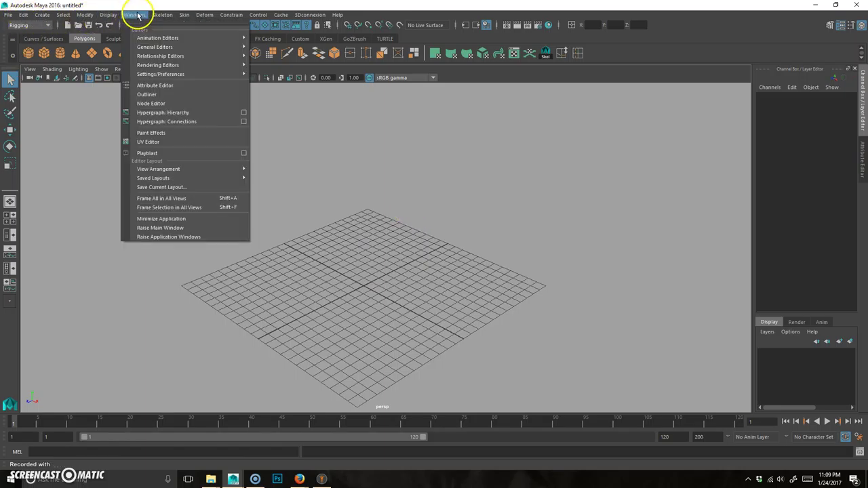
pyautogui.moveTo(174, 74)
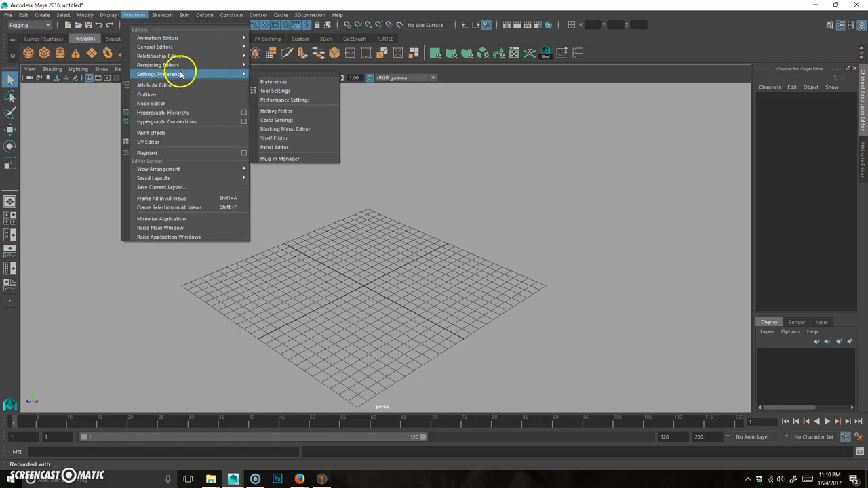
pyautogui.click(300, 160)
pyautogui.scroll(-5, 423, 242)
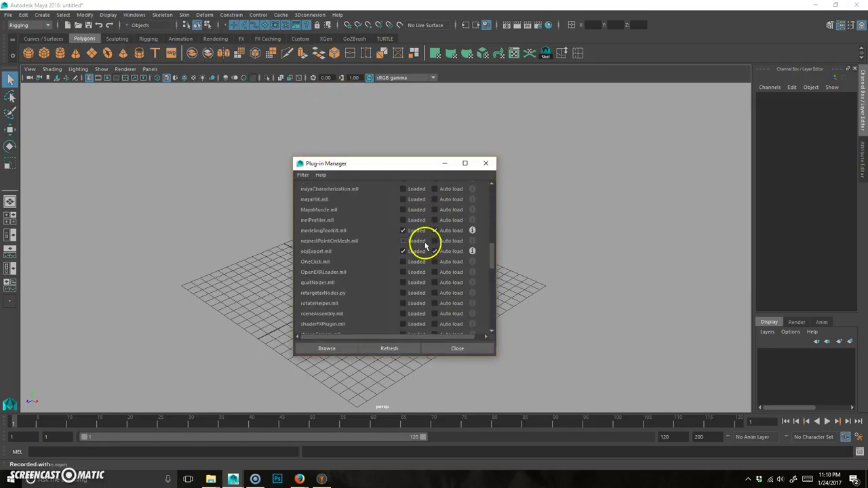
pyautogui.scroll(-5, 425, 245)
pyautogui.scroll(-3, 438, 275)
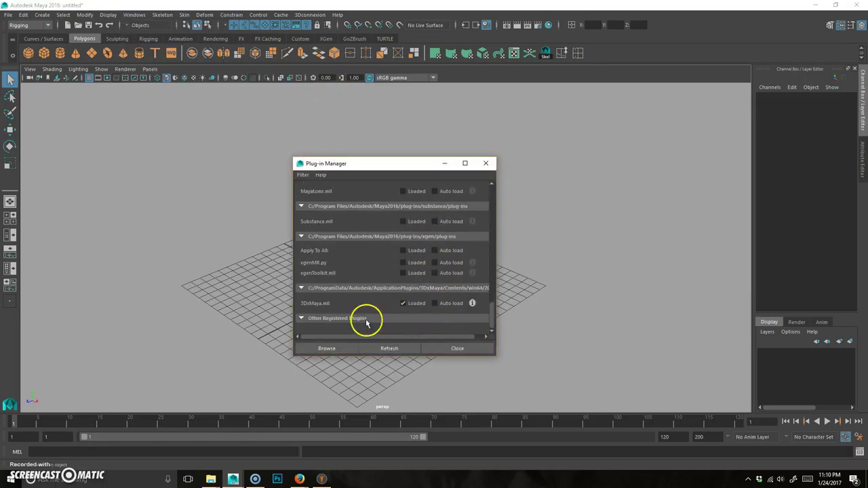
pyautogui.scroll(3, 339, 256)
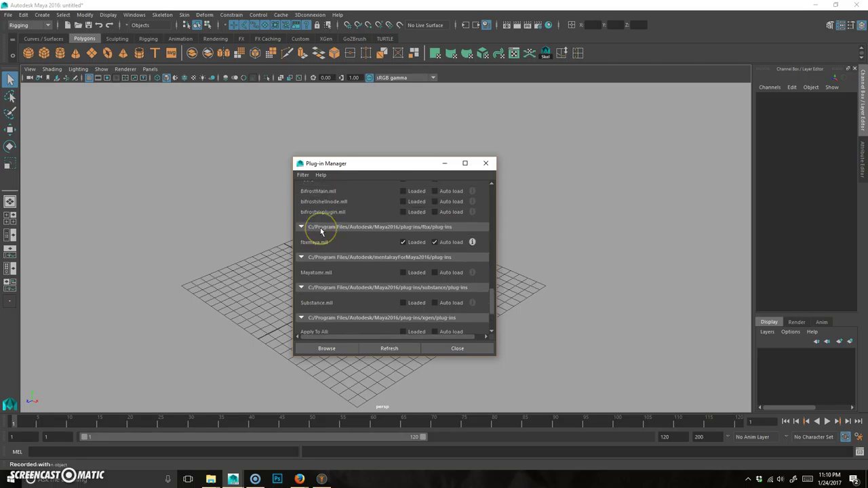
pyautogui.scroll(2, 320, 213)
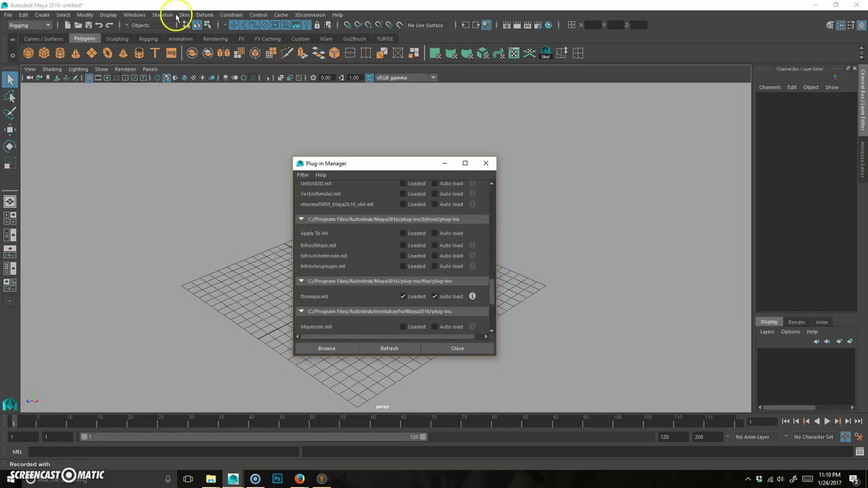
# - Review where the Plug-in Manager is found, check the objExport.mll entry again and close the manager
pyautogui.click(134, 14)
pyautogui.moveTo(173, 75)
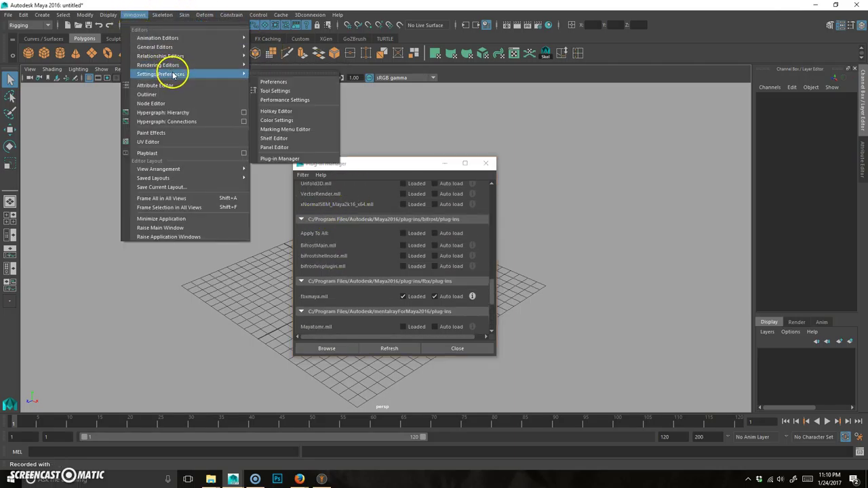
pyautogui.click(410, 166)
pyautogui.scroll(3, 345, 233)
pyautogui.scroll(4, 347, 233)
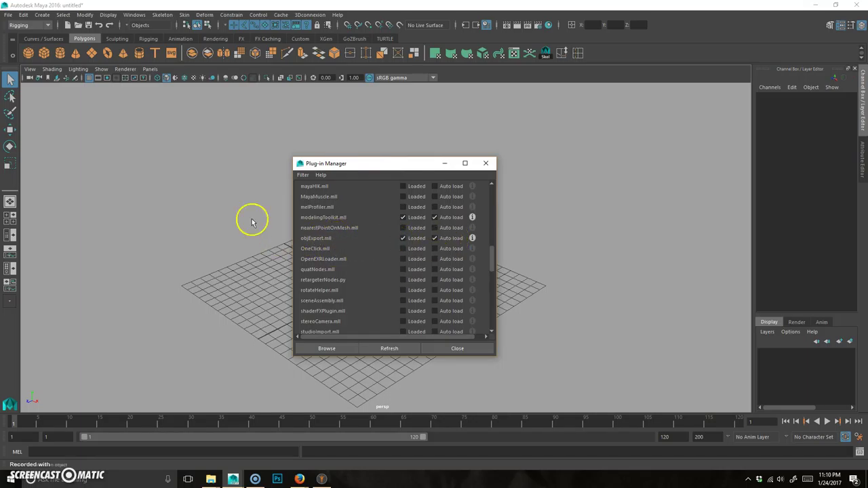
pyautogui.scroll(1, 353, 244)
pyautogui.scroll(3, 362, 243)
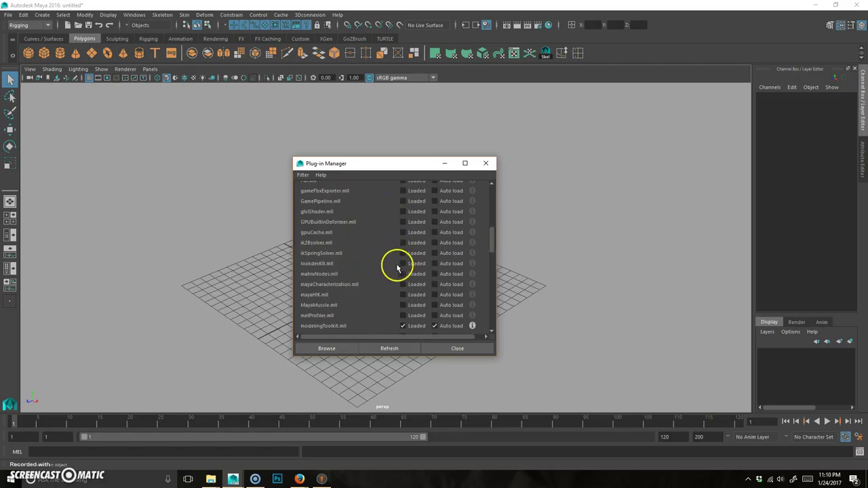
pyautogui.click(489, 162)
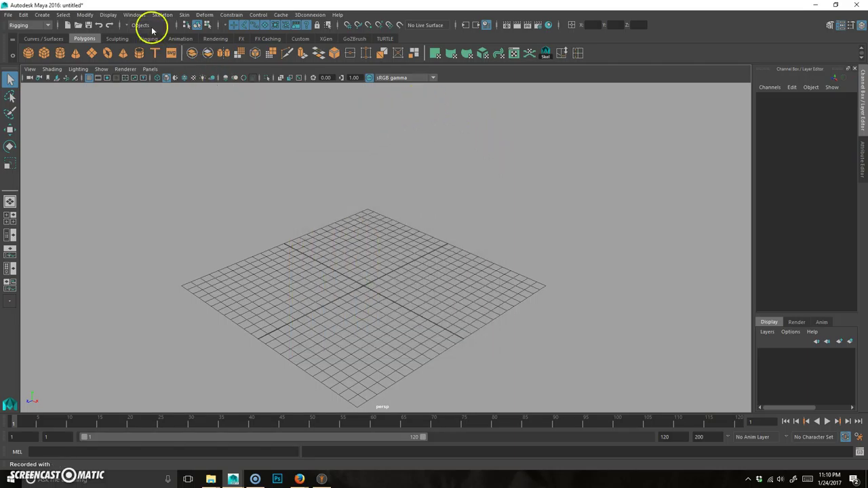
# - Import Dude.obj from the Desktop into the scene
pyautogui.click(12, 15)
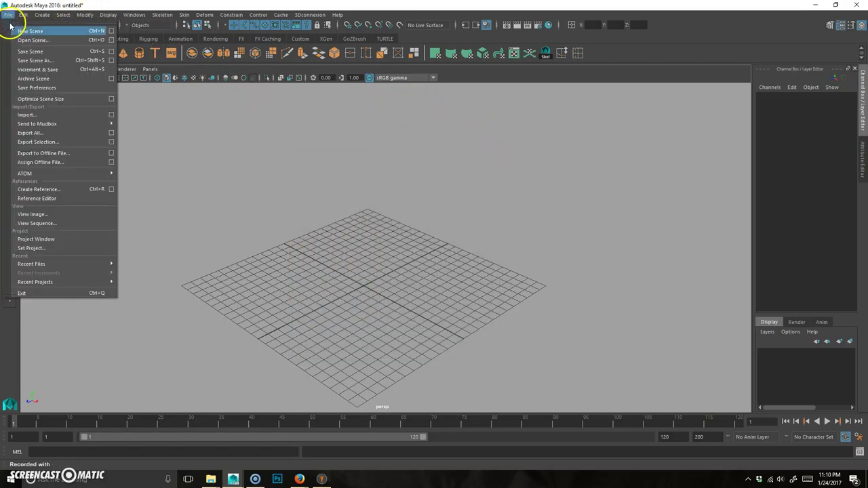
pyautogui.click(29, 128)
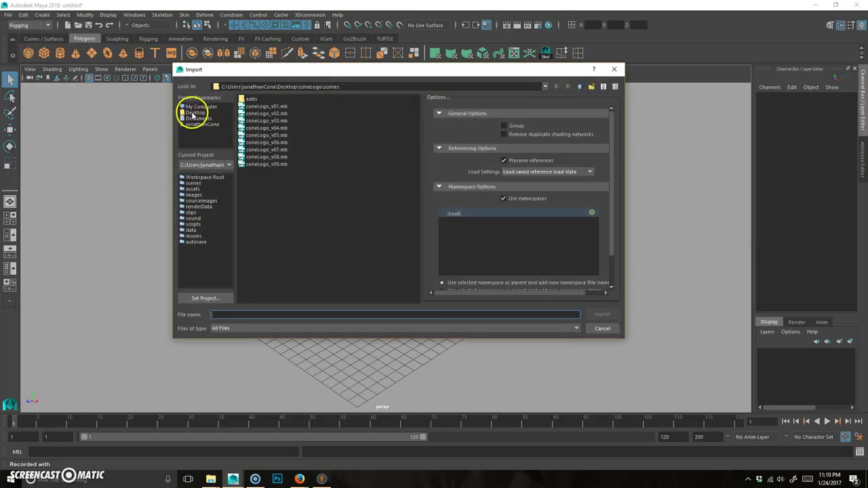
pyautogui.click(195, 113)
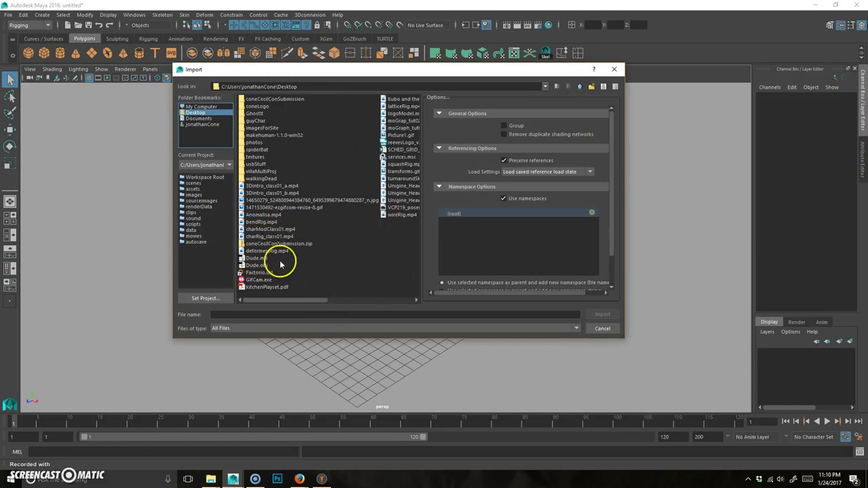
pyautogui.click(254, 265)
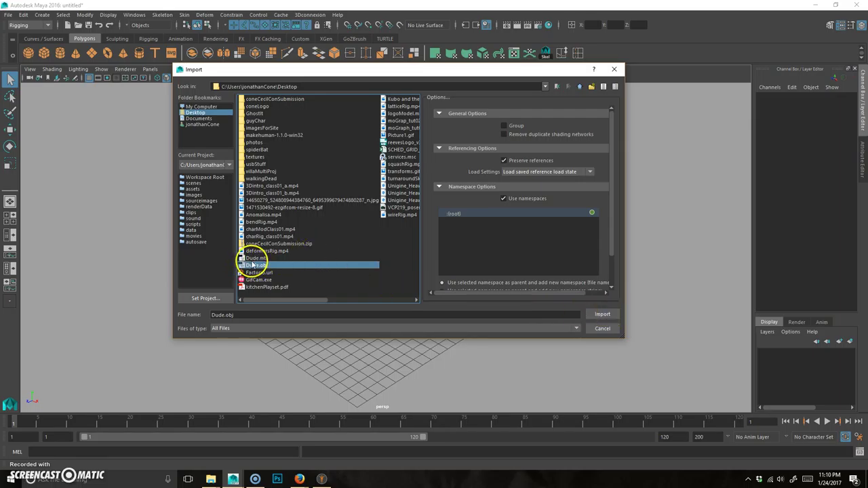
pyautogui.click(610, 315)
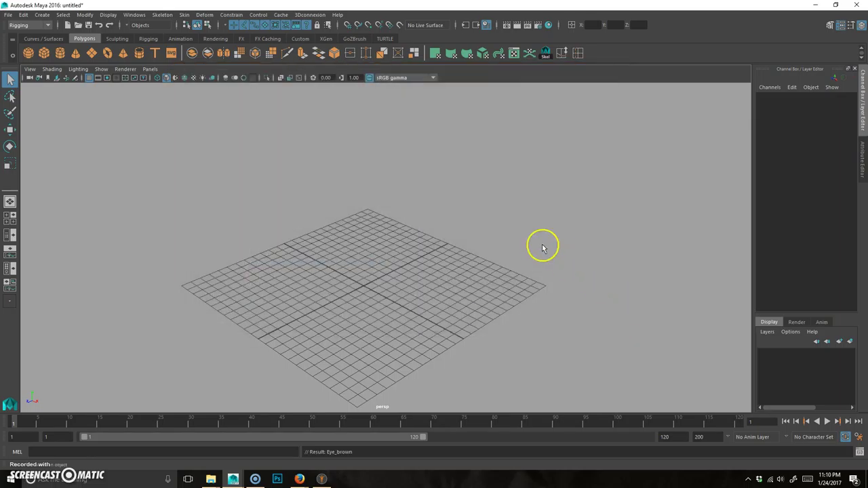
# - Select the imported body mesh and examine its polygon topology up close around the torso and face
pyautogui.keyDown('alt'); pyautogui.moveTo(480, 203); pyautogui.dragTo(316, 236); pyautogui.keyUp('alt')
pyautogui.scroll(3, 400, 271)
pyautogui.scroll(-3, 414, 275)
pyautogui.click(302, 280)
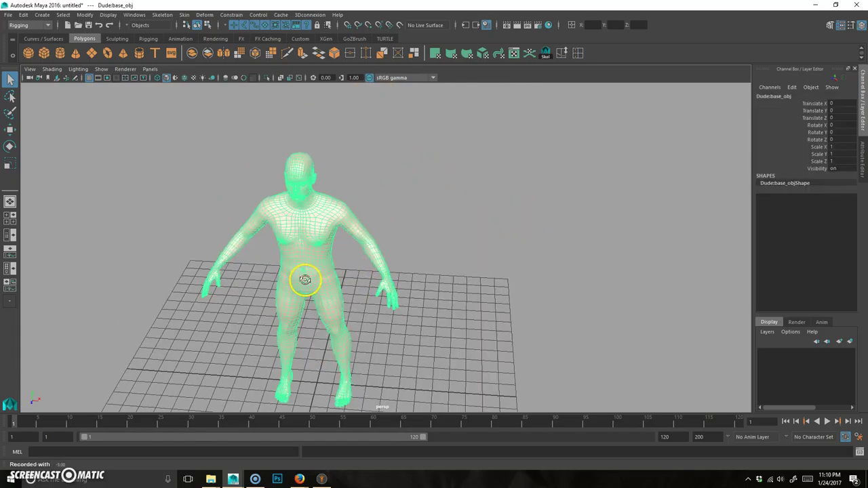
pyautogui.scroll(5, 408, 242)
pyautogui.keyDown('alt'); pyautogui.moveTo(409, 242); pyautogui.dragTo(420, 283, button='middle'); pyautogui.keyUp('alt')
pyautogui.scroll(3, 420, 283)
pyautogui.scroll(-4, 412, 273)
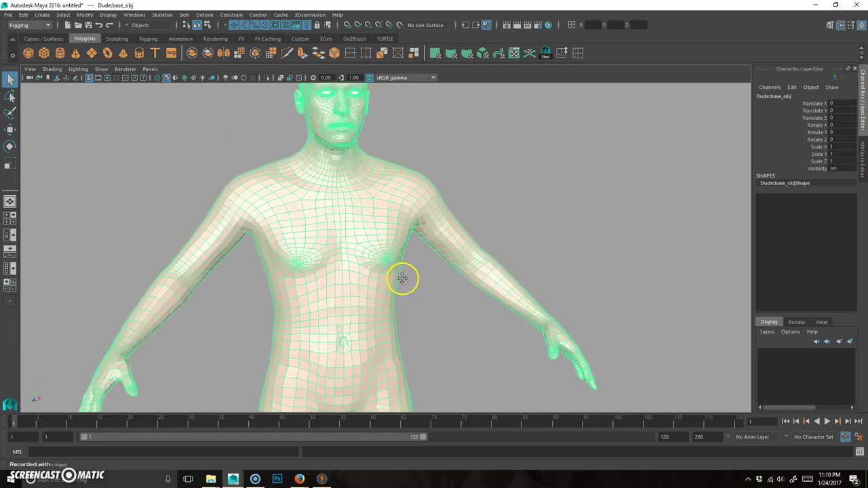
pyautogui.scroll(2, 474, 286)
# - Deselect the body mesh and inspect the whole figure's shaded surface from another angle
pyautogui.click(482, 287)
pyautogui.keyDown('alt'); pyautogui.moveTo(559, 291); pyautogui.dragTo(469, 292); pyautogui.keyUp('alt')
pyautogui.scroll(3, 445, 282)
pyautogui.scroll(-3, 425, 276)
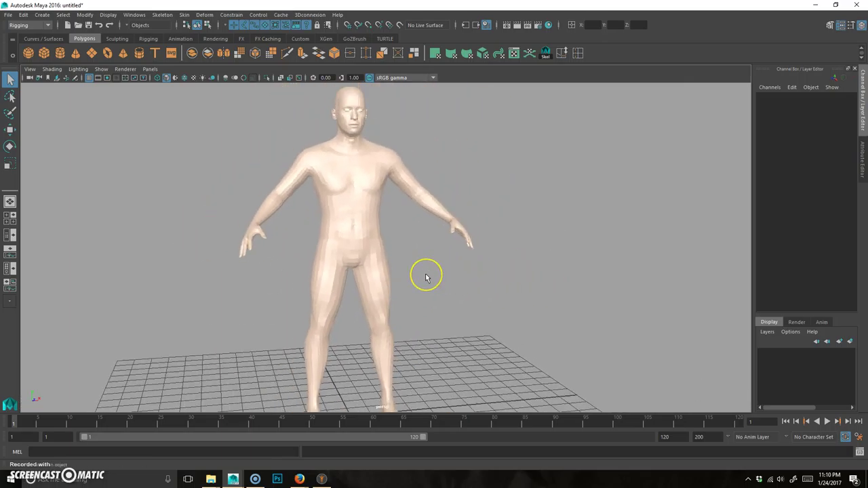